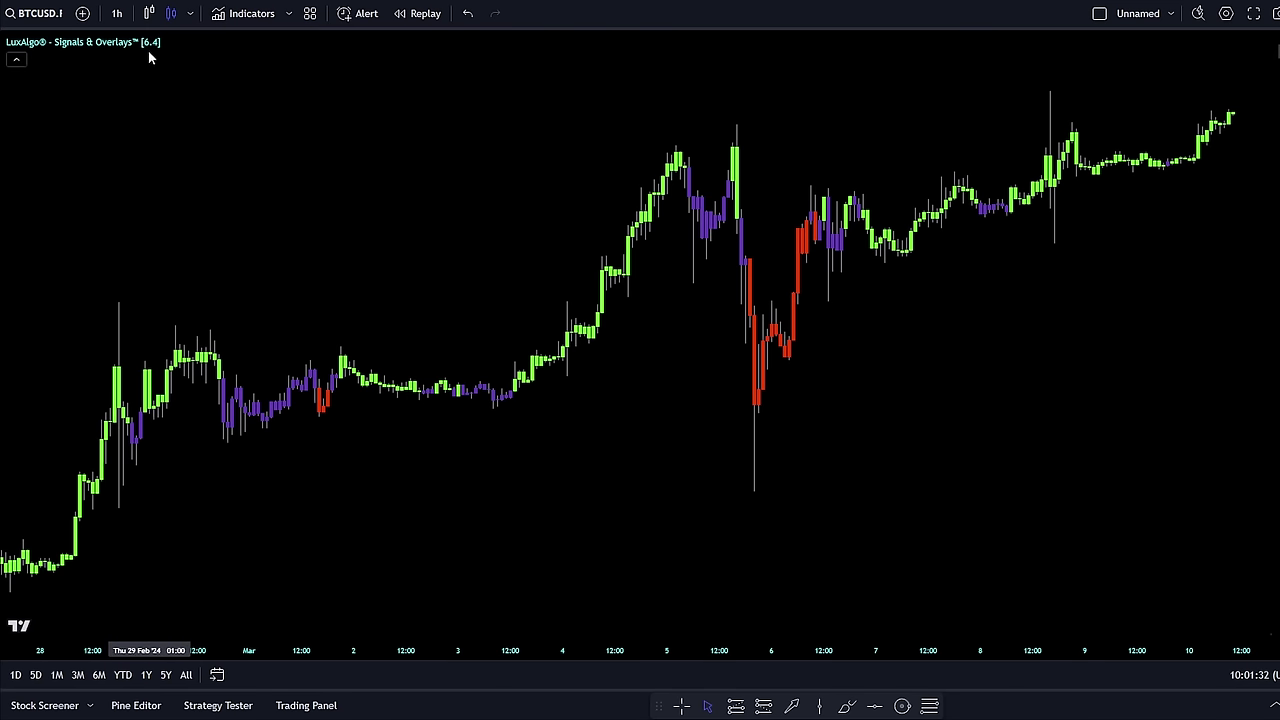
Review the LuxAlgo presets and filters, leave them at None, and confirm the settings.
{"action": "left_click", "coordinate": [190, 44]}
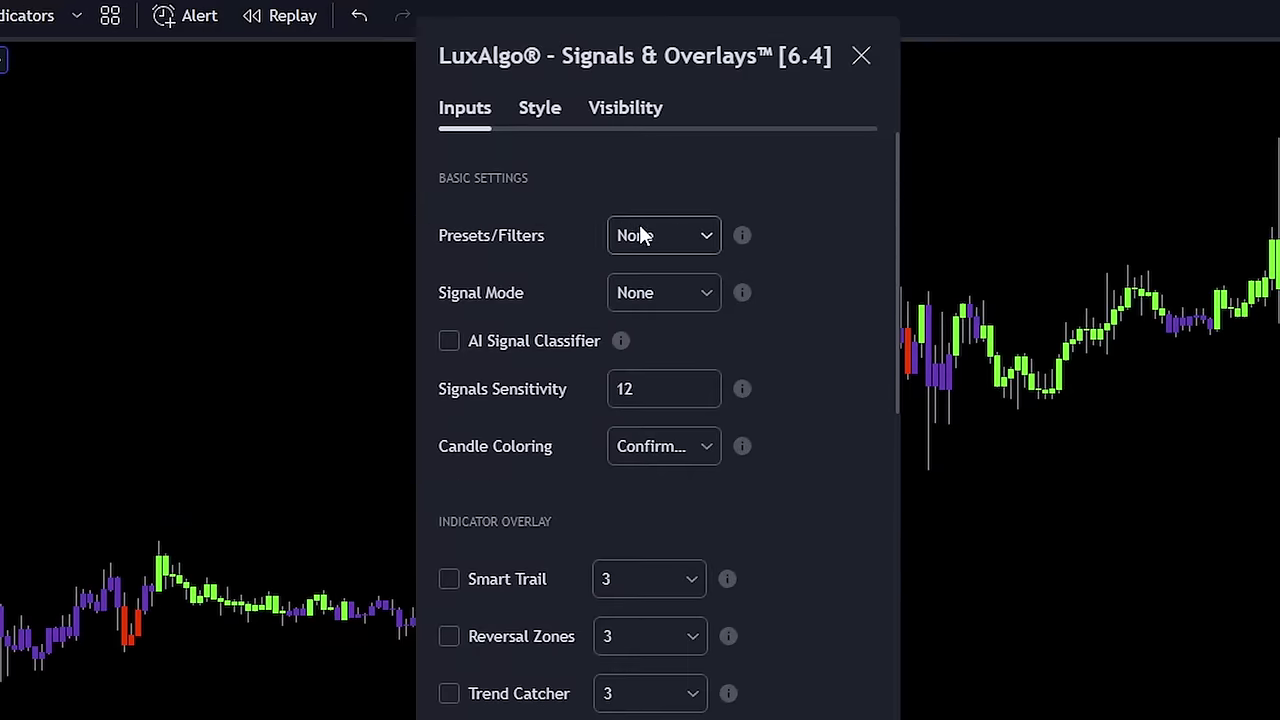
{"action": "left_click", "coordinate": [641, 233]}
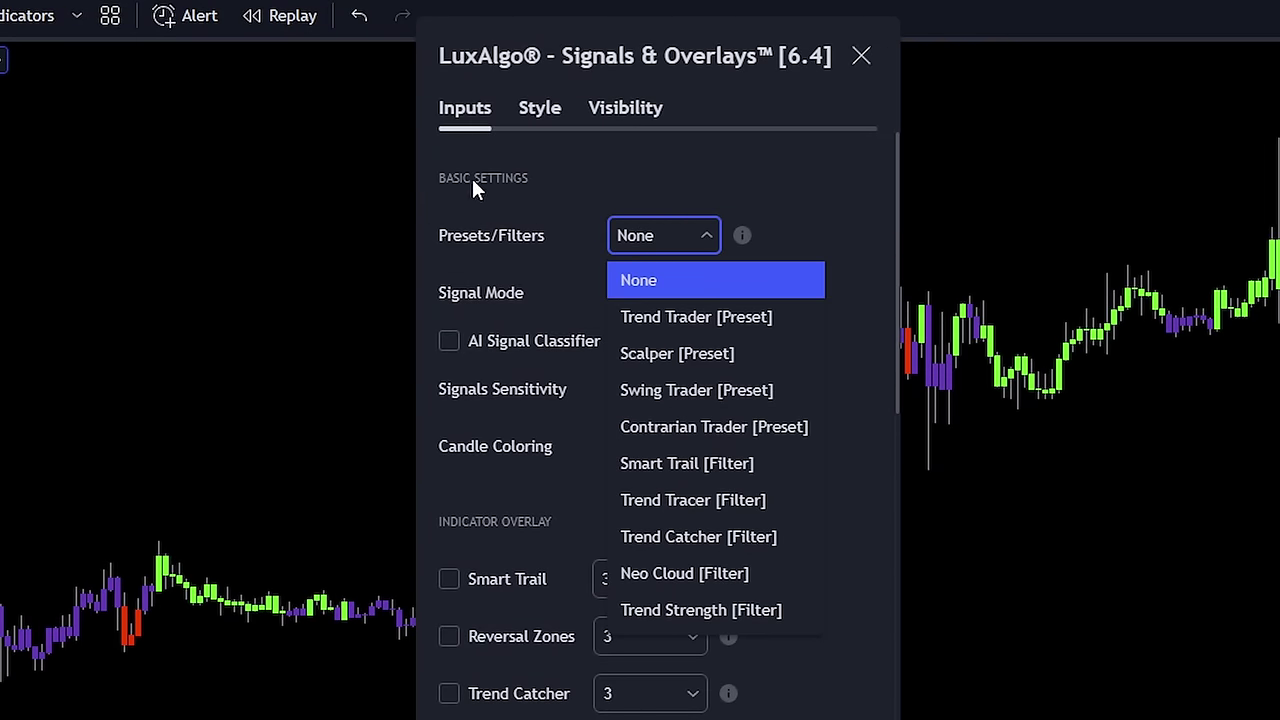
{"action": "left_click", "coordinate": [848, 220]}
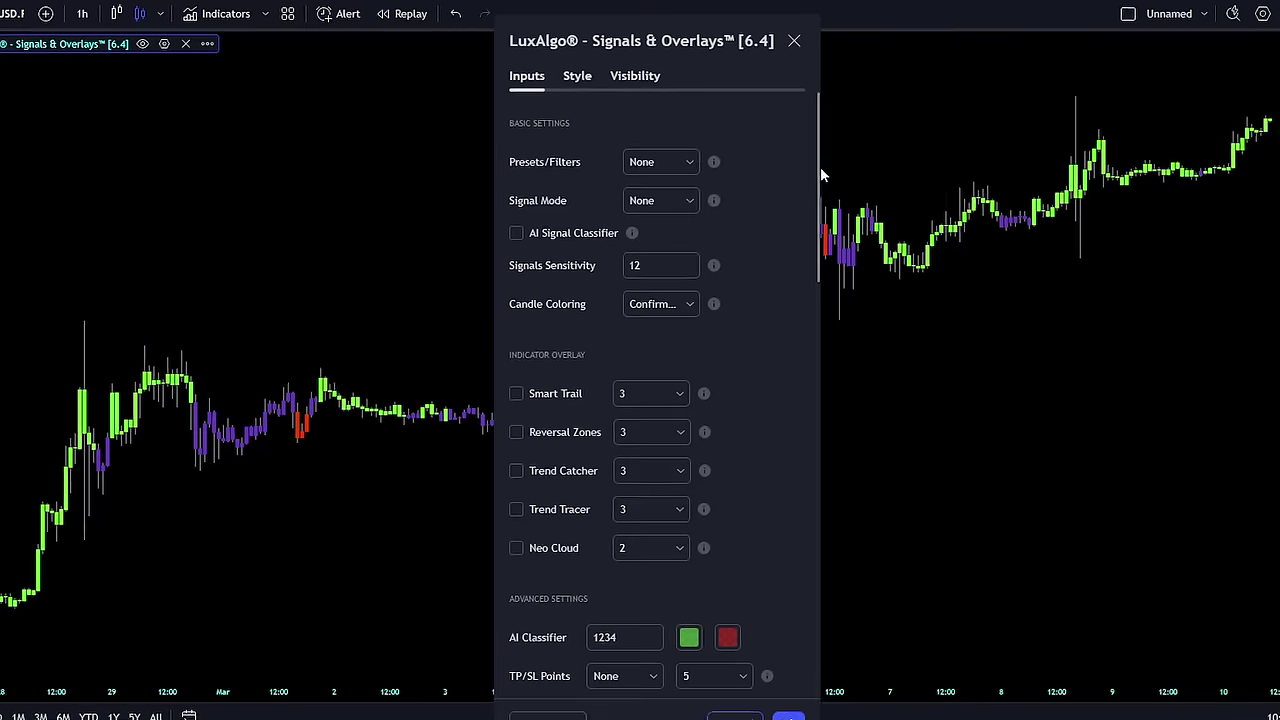
{"action": "left_click_drag", "start_coordinate": [810, 165], "coordinate": [812, 208]}
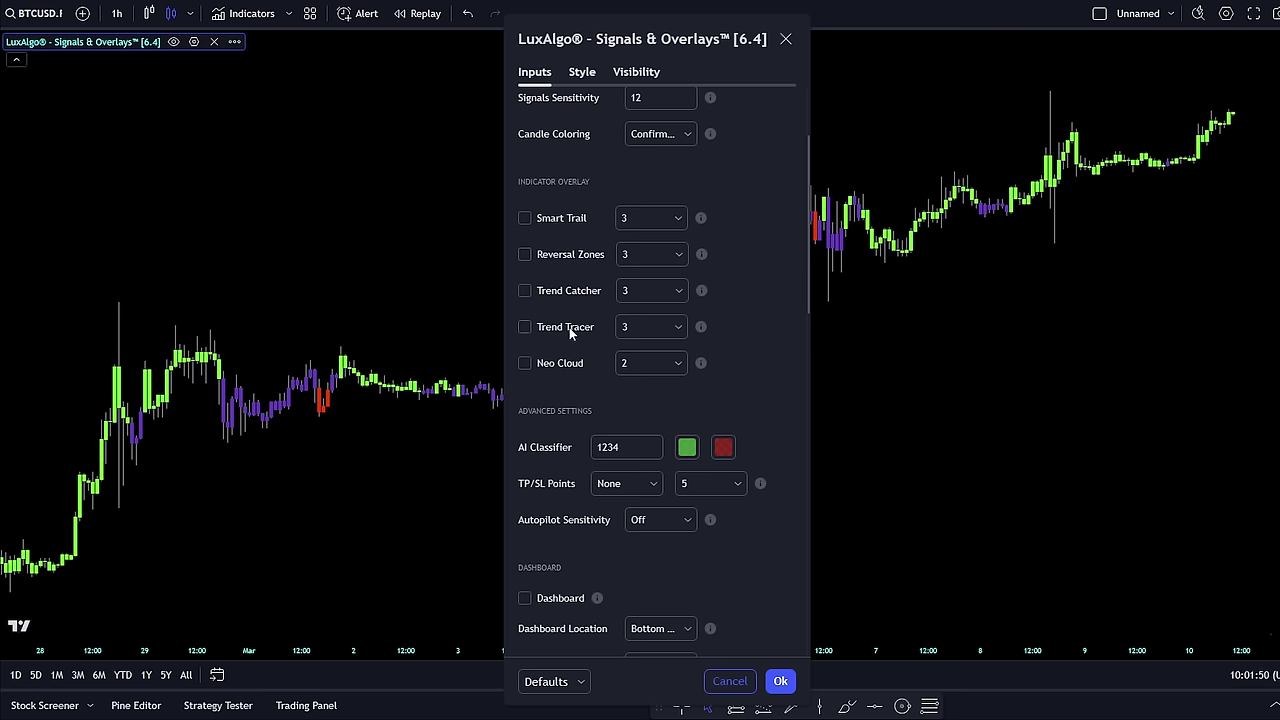
{"action": "left_click", "coordinate": [781, 681]}
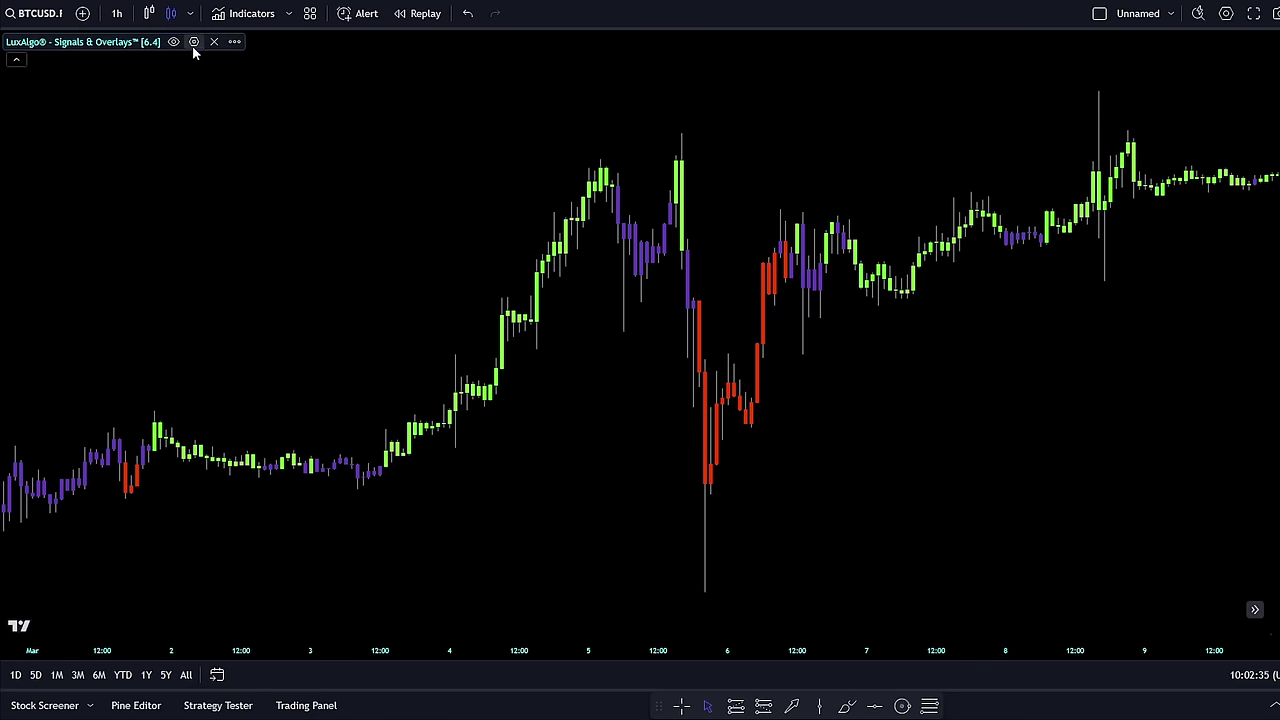
Set the LuxAlgo Signal Mode to Confirmation + Exits and view the resulting signals.
{"action": "left_click", "coordinate": [193, 41]}
{"action": "left_click", "coordinate": [660, 189]}
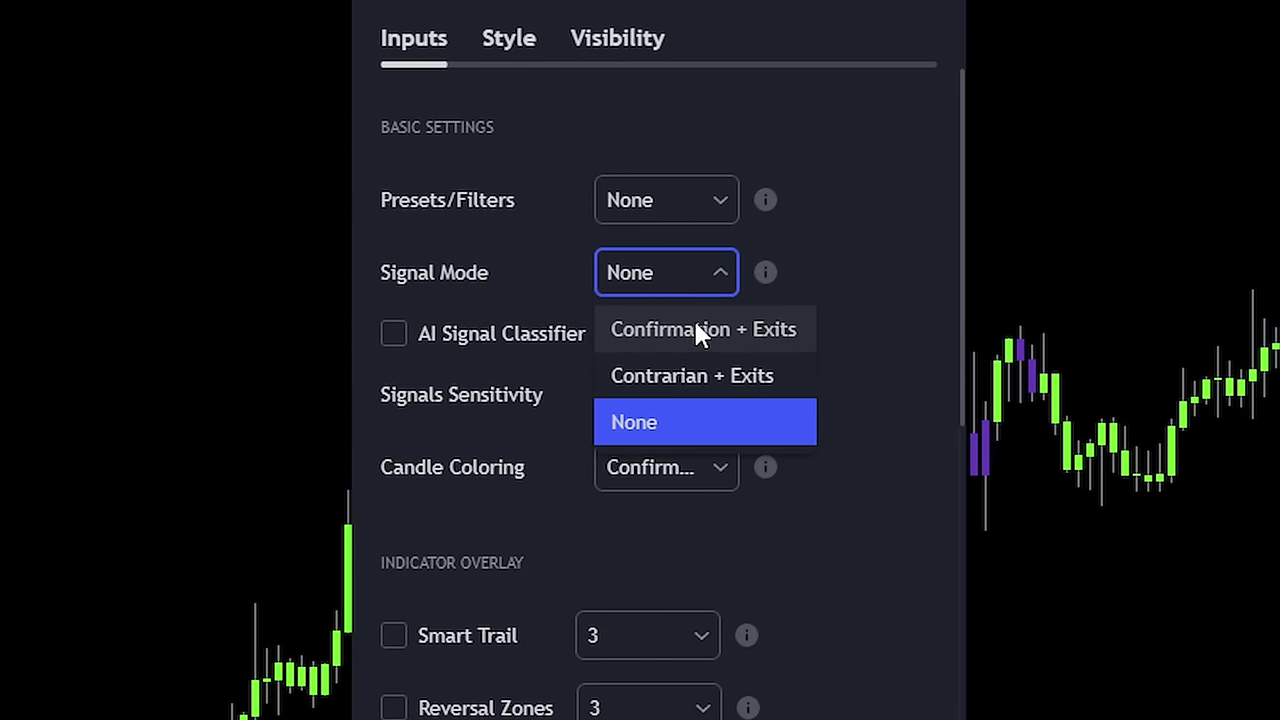
{"action": "left_click", "coordinate": [660, 338]}
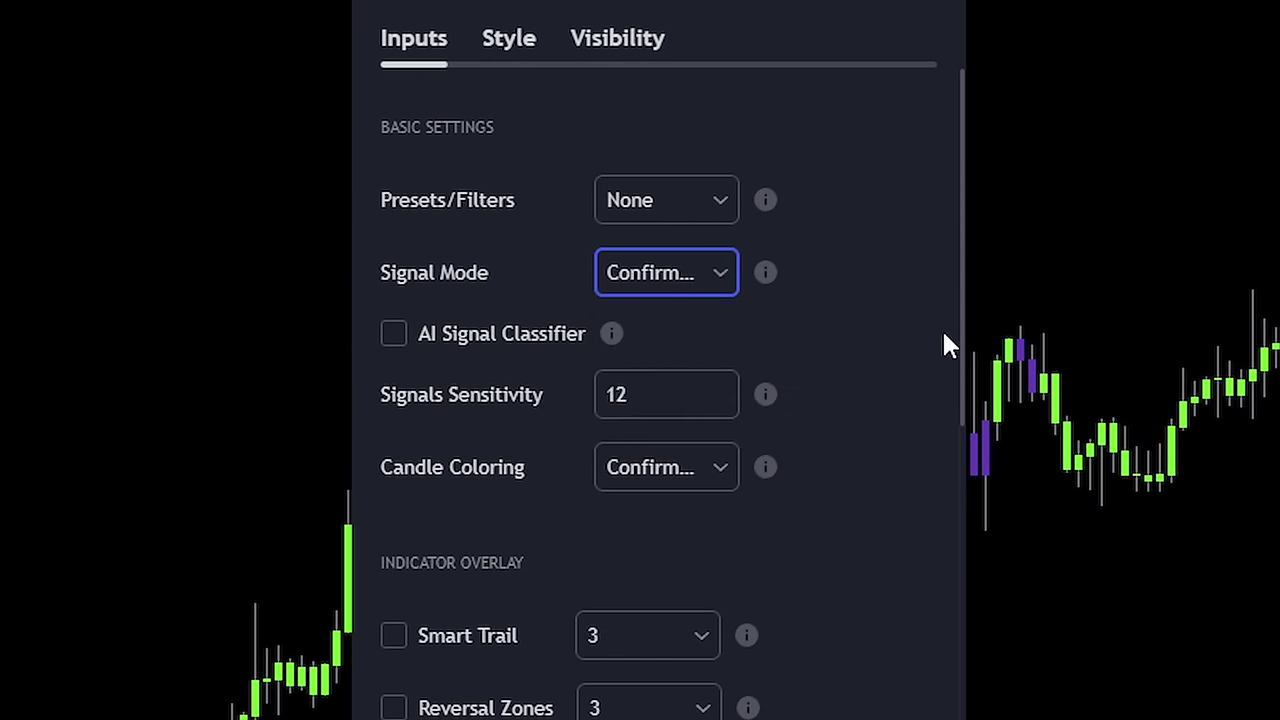
{"action": "left_click", "coordinate": [1262, 534]}
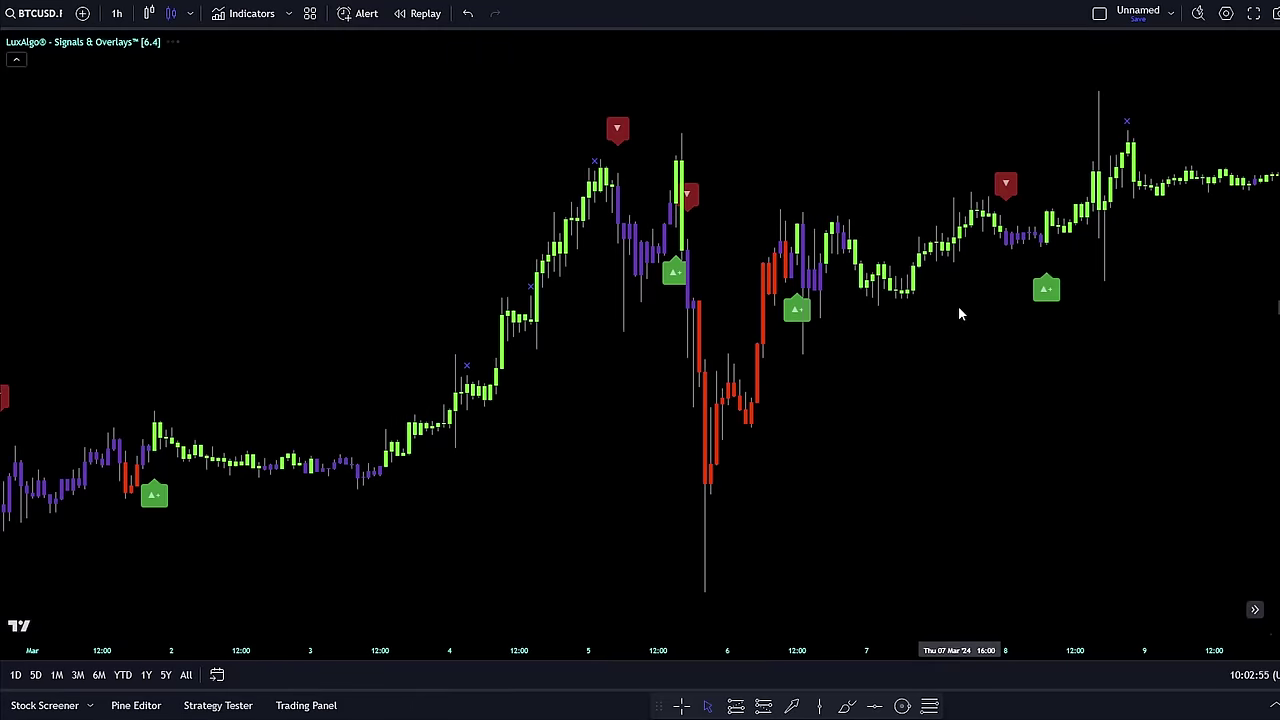
{"action": "scroll", "coordinate": [958, 308], "scroll_direction": "down", "scroll_amount": 3}
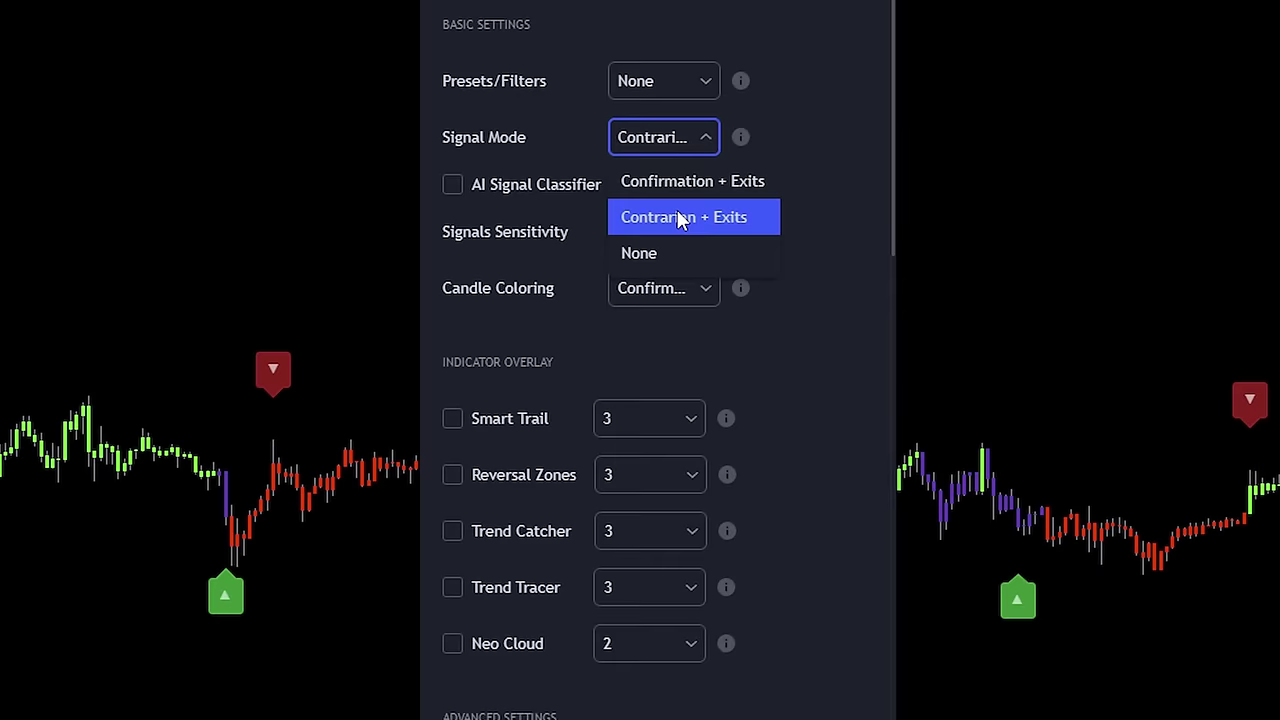
Use Contrarian + Exits signals with Contrarian Gradient candles, then pan back through earlier history.
{"action": "left_click", "coordinate": [722, 226]}
{"action": "left_click", "coordinate": [668, 289]}
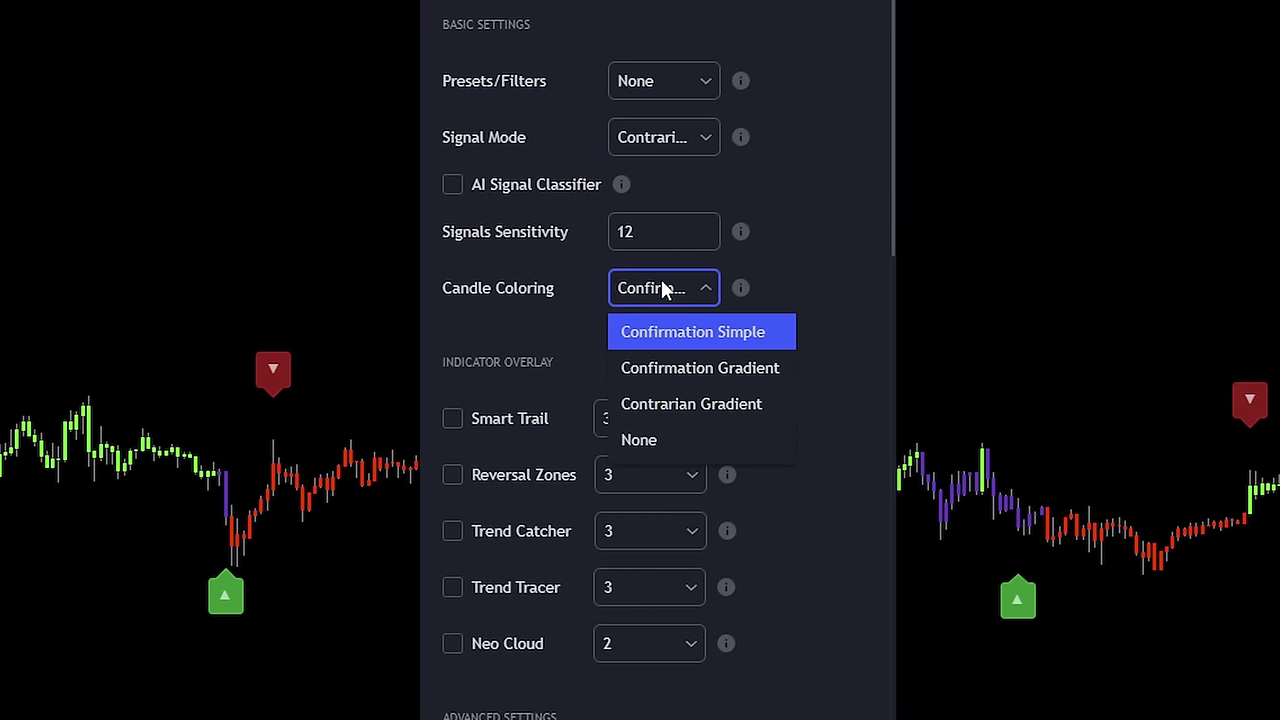
{"action": "left_click", "coordinate": [676, 406]}
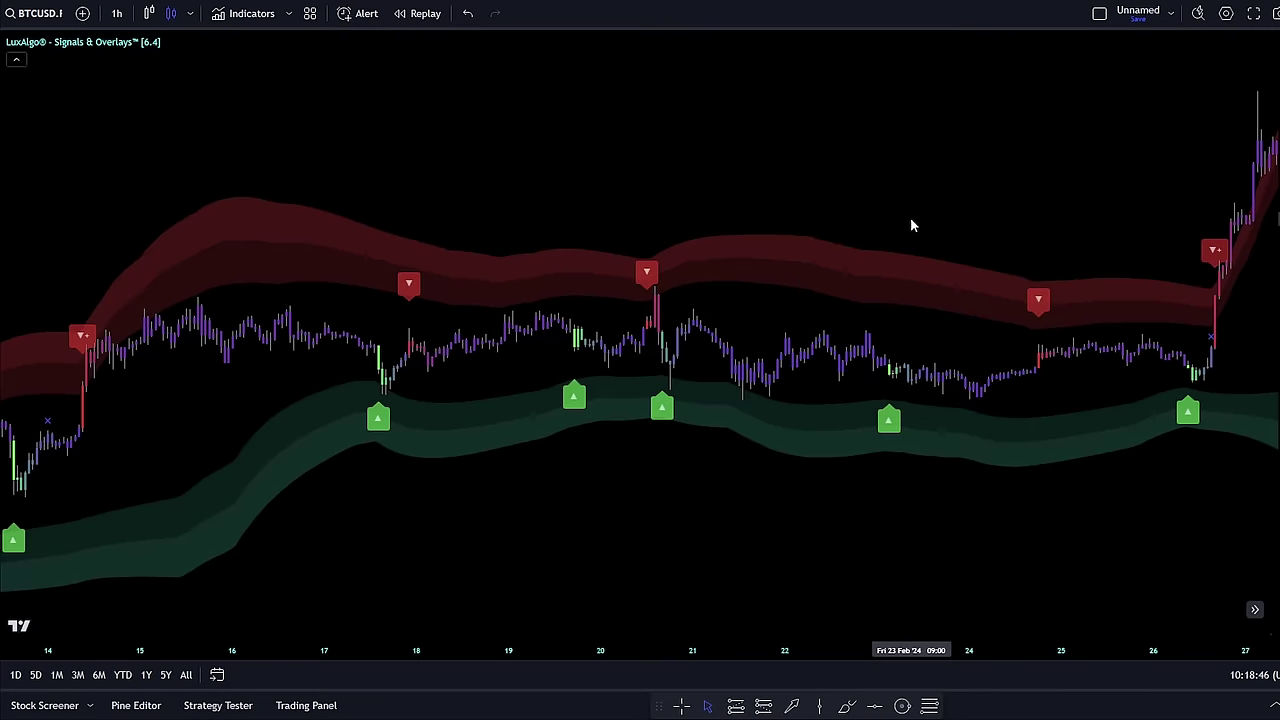
{"action": "scroll", "coordinate": [910, 225], "scroll_direction": "down", "scroll_amount": 2}
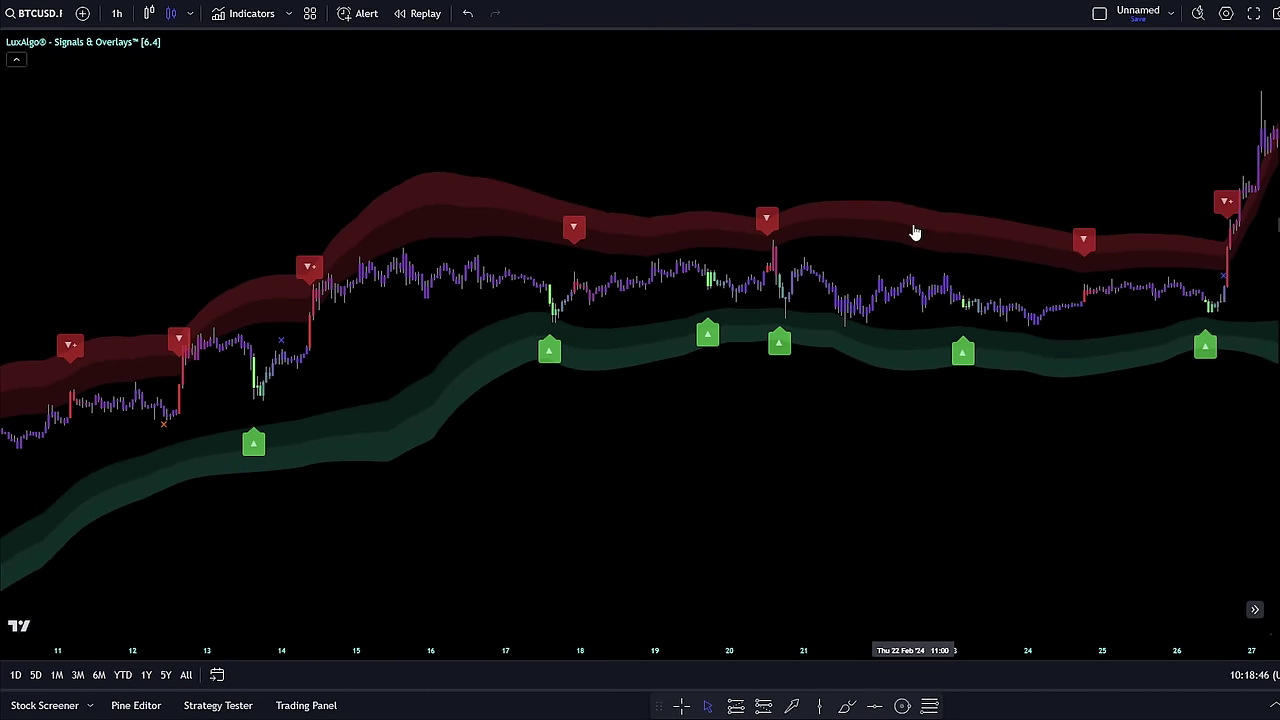
{"action": "left_click_drag", "start_coordinate": [269, 163], "coordinate": [1148, 44]}
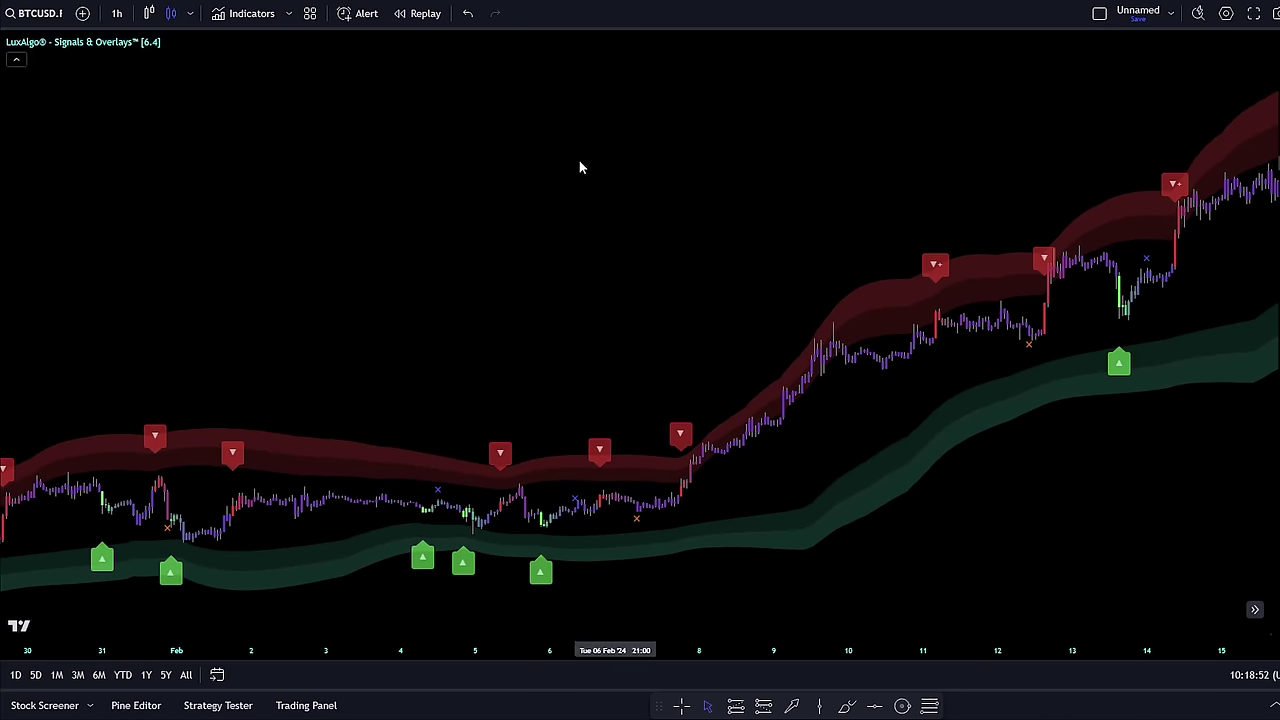
{"action": "left_click_drag", "start_coordinate": [497, 150], "coordinate": [1180, 135]}
Enable the AI Signal Classifier in the LuxAlgo settings and apply it.
{"action": "double_click", "coordinate": [843, 155]}
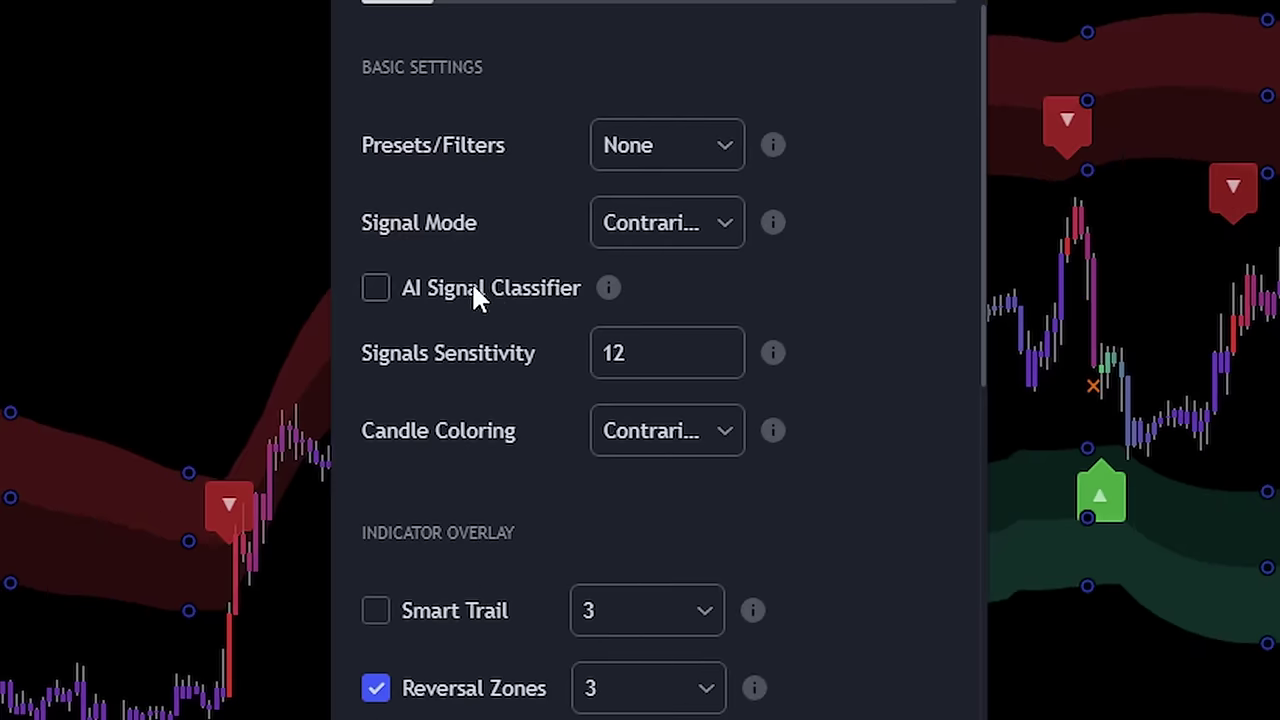
{"action": "left_click", "coordinate": [473, 284]}
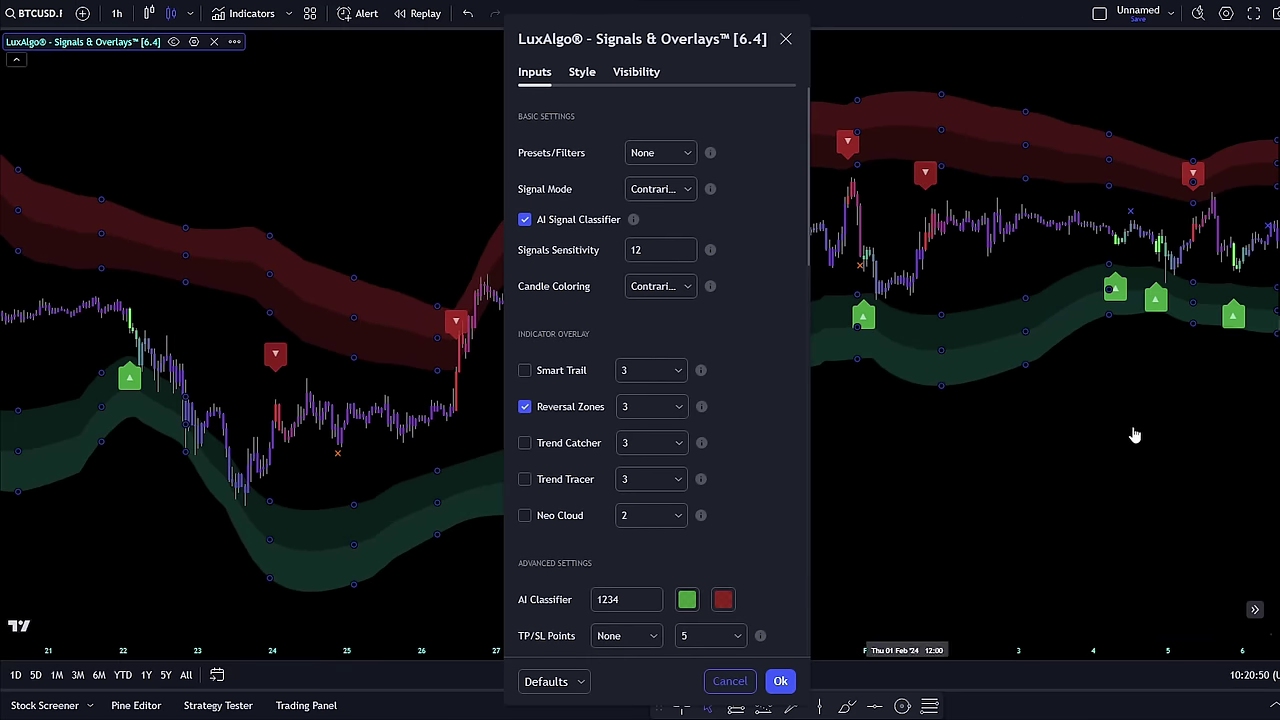
{"action": "key", "text": "Return"}
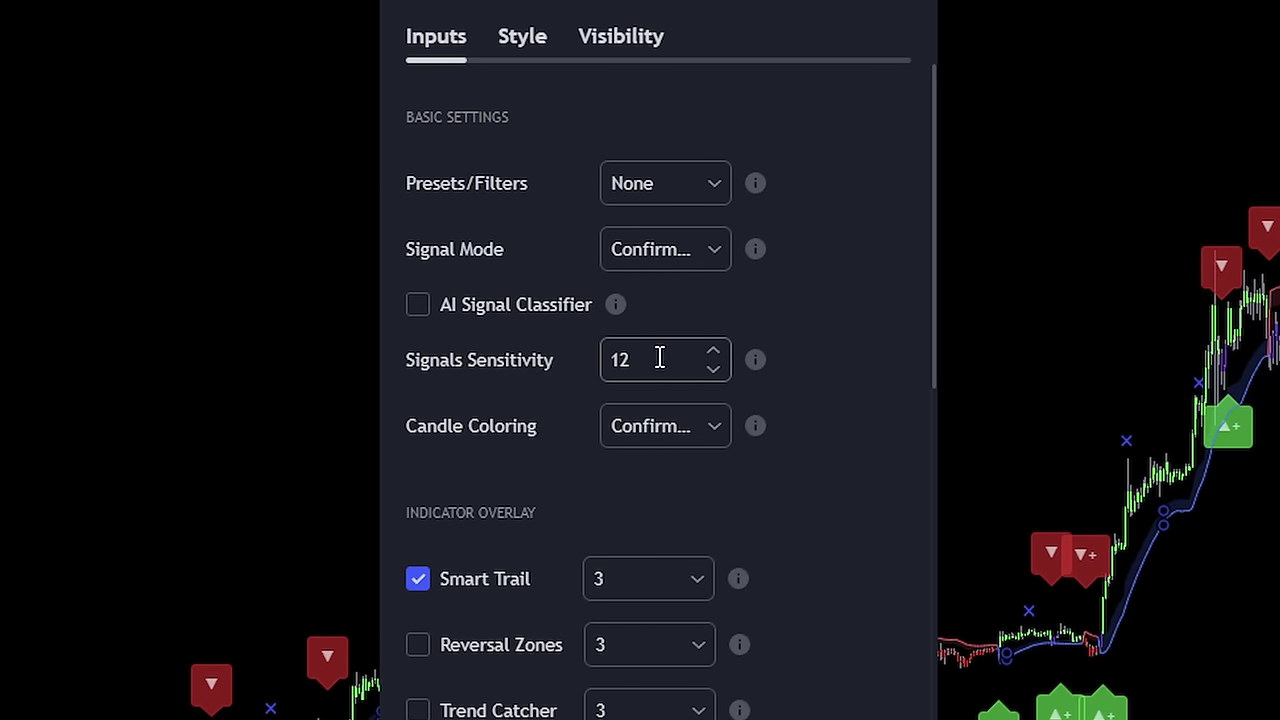
Lower the Signals Sensitivity with the spinner, then enter 40 directly.
{"action": "left_click", "coordinate": [713, 368]}
{"action": "left_click", "coordinate": [713, 368]}
{"action": "left_click", "coordinate": [713, 368]}
{"action": "left_click", "coordinate": [713, 368]}
{"action": "left_click", "coordinate": [713, 368]}
{"action": "left_click", "coordinate": [713, 368]}
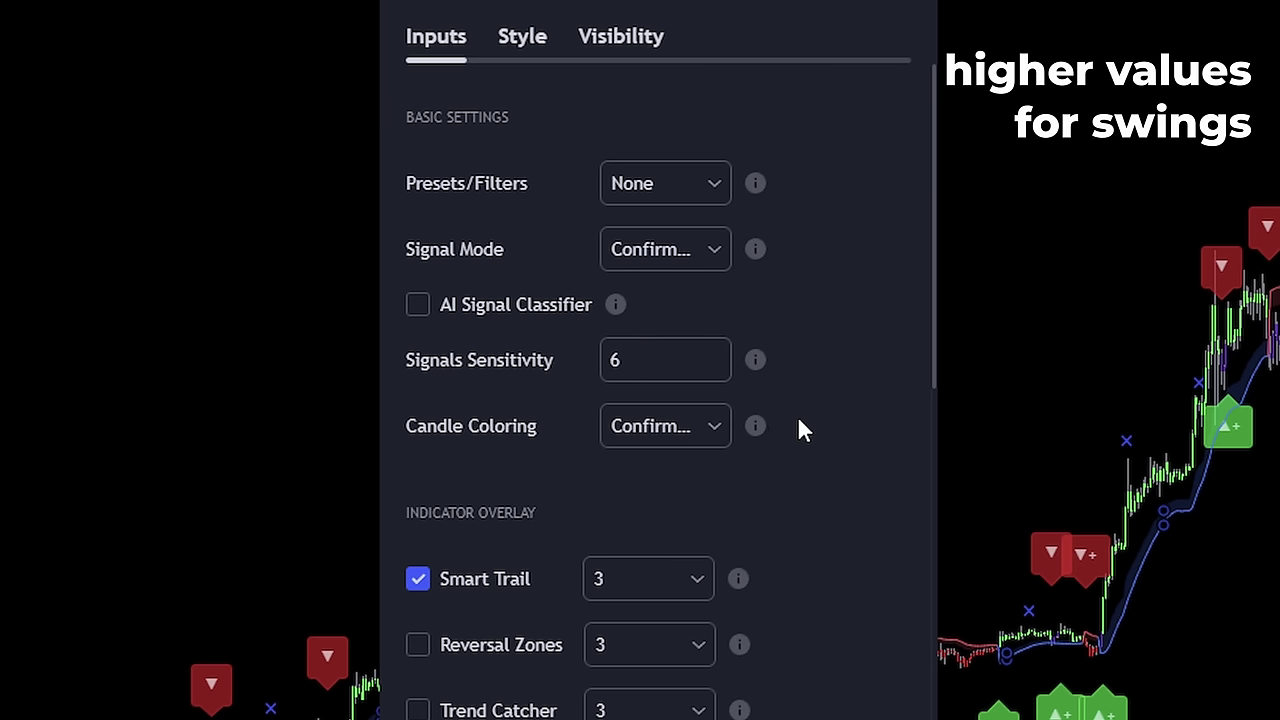
{"action": "left_click", "coordinate": [688, 358]}
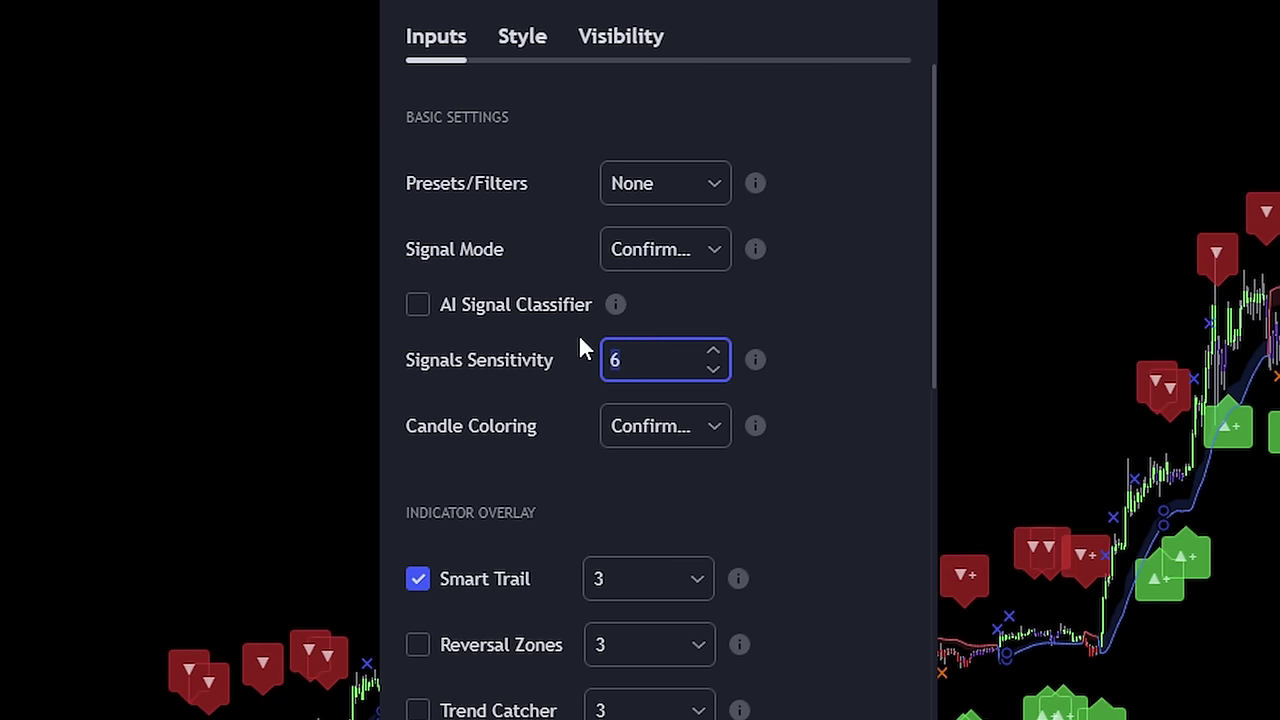
{"action": "type", "text": "40"}
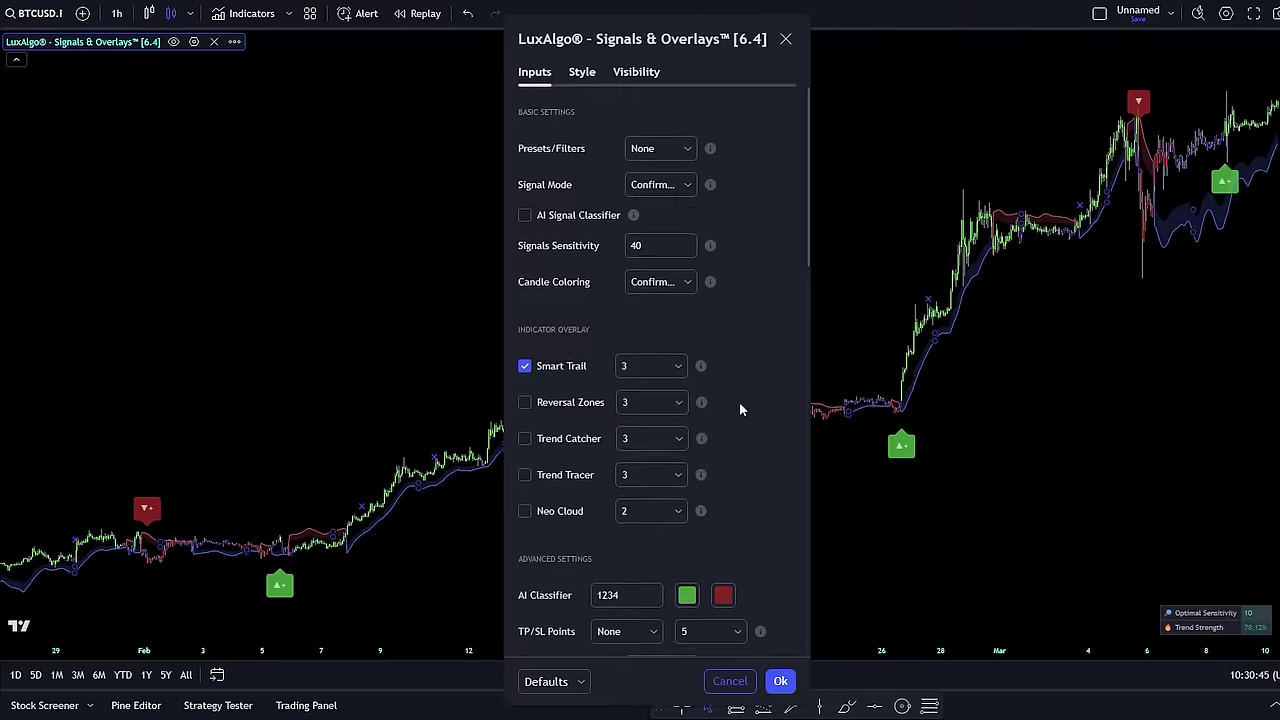
Keep Autopilot Sensitivity Off under Advanced Settings and close the LuxAlgo settings.
{"action": "scroll", "coordinate": [739, 401], "scroll_direction": "down", "scroll_amount": 3}
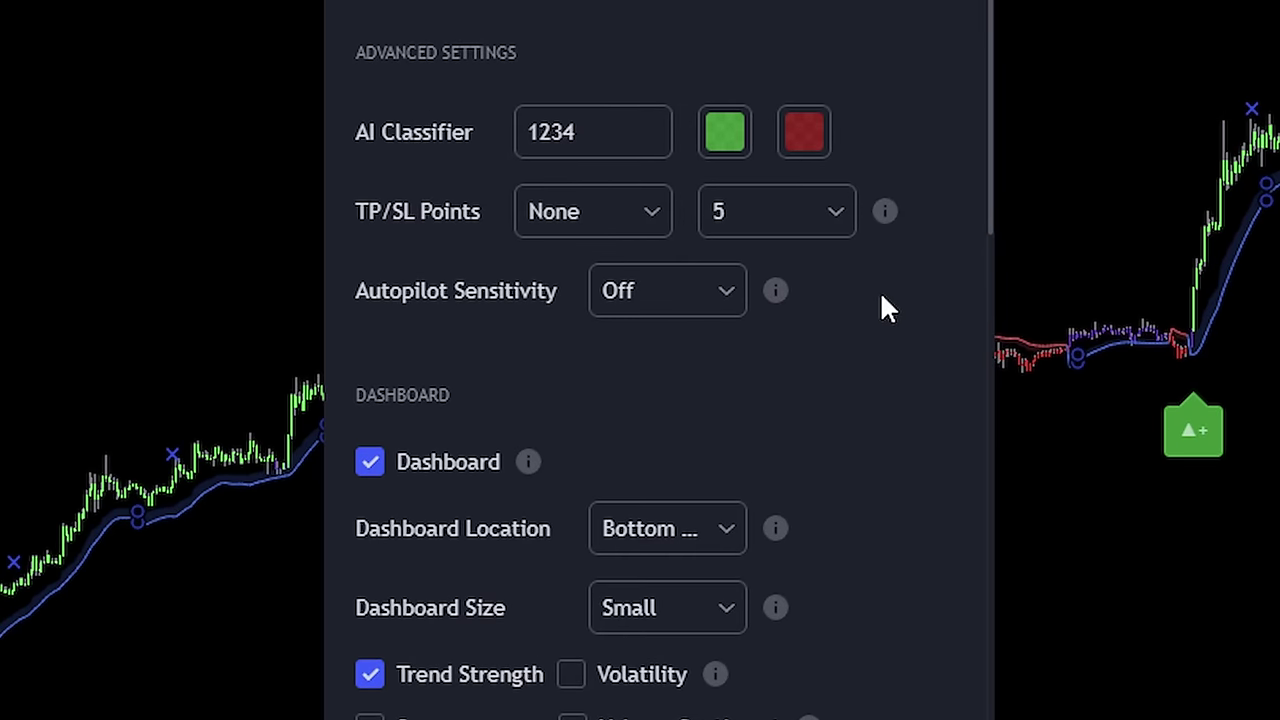
{"action": "left_click", "coordinate": [669, 310]}
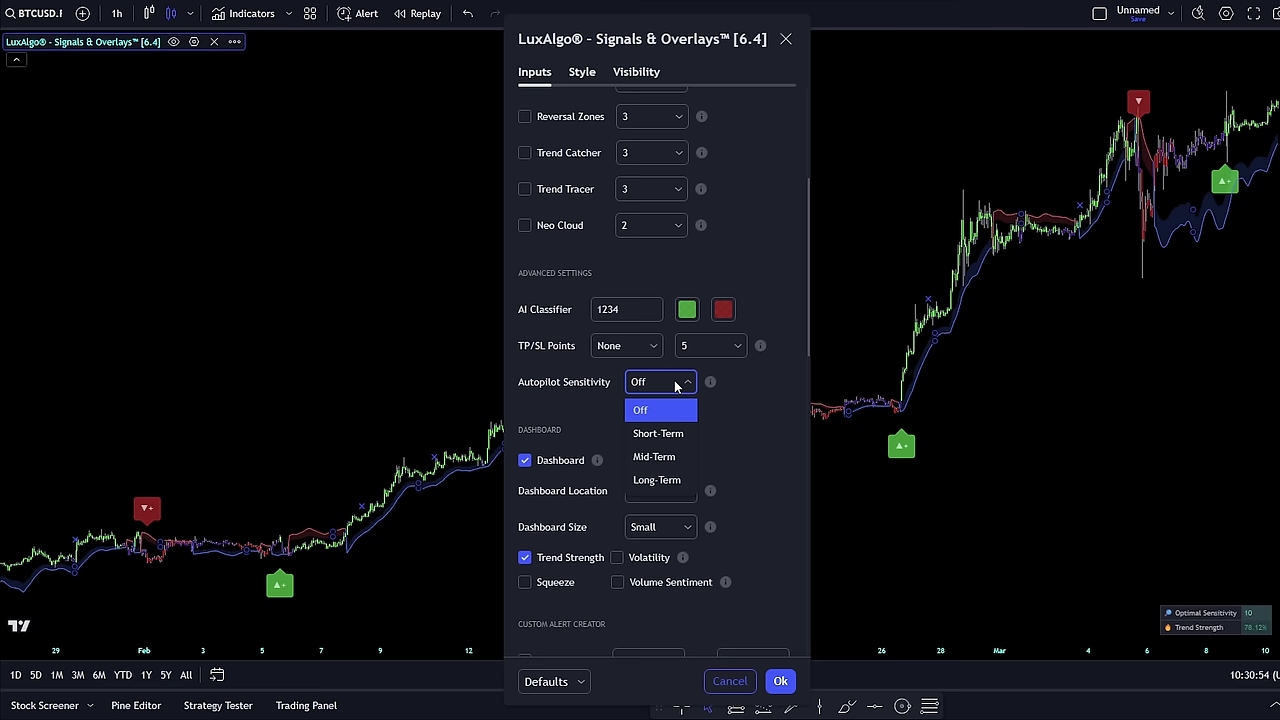
{"action": "left_click", "coordinate": [675, 387]}
{"action": "scroll", "coordinate": [751, 414], "scroll_direction": "up", "scroll_amount": 3}
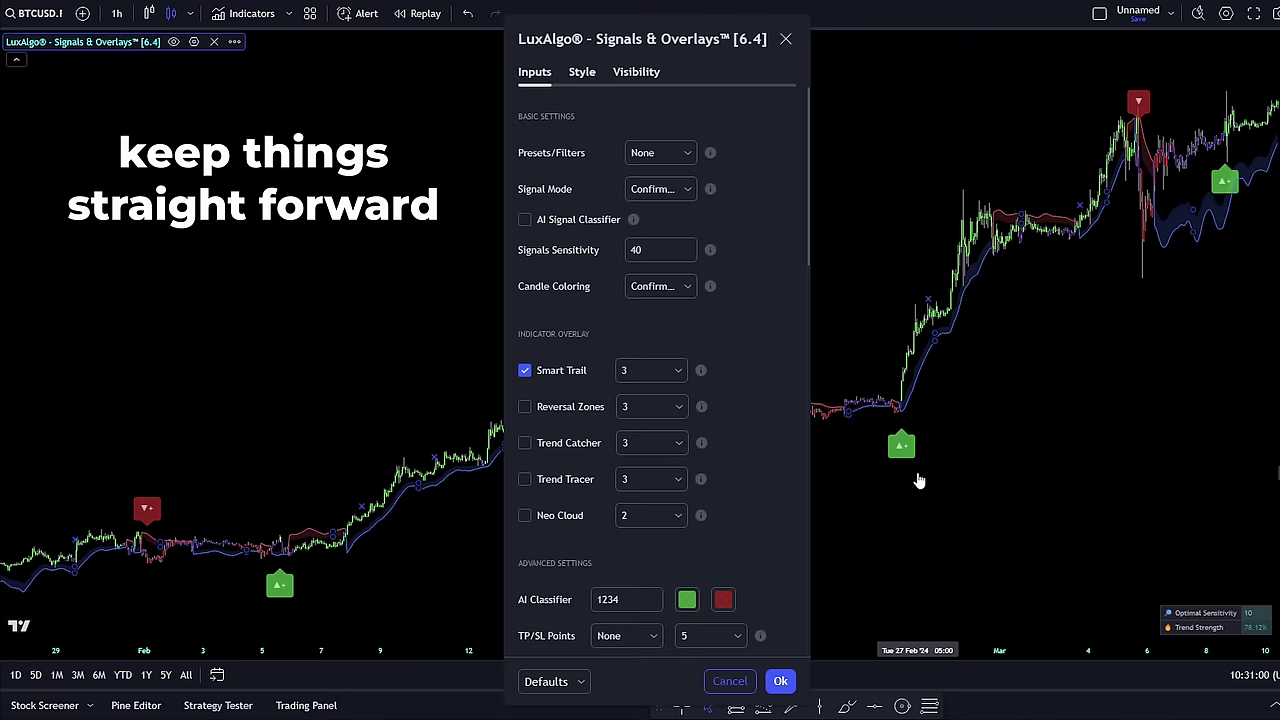
{"action": "key", "text": "Return"}
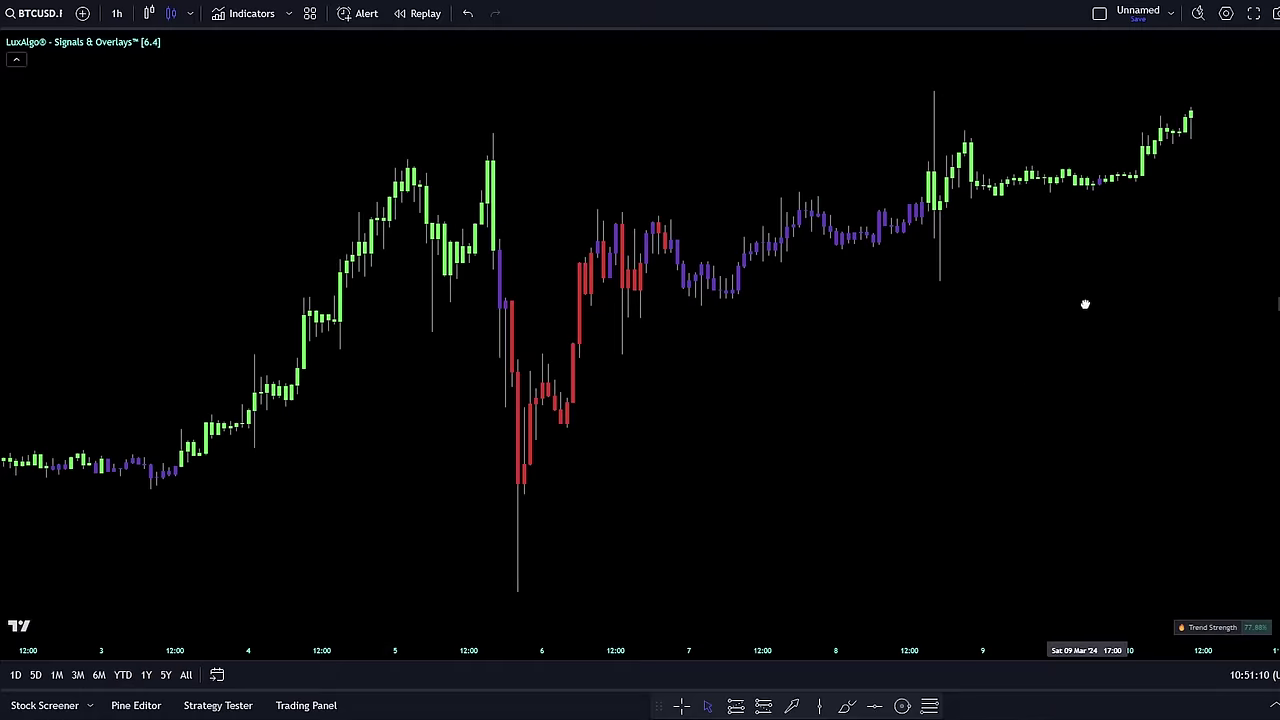
Pan to earlier candles, reopen the LuxAlgo settings and expand the Candle Coloring list.
{"action": "left_click_drag", "start_coordinate": [1086, 300], "coordinate": [1143, 304]}
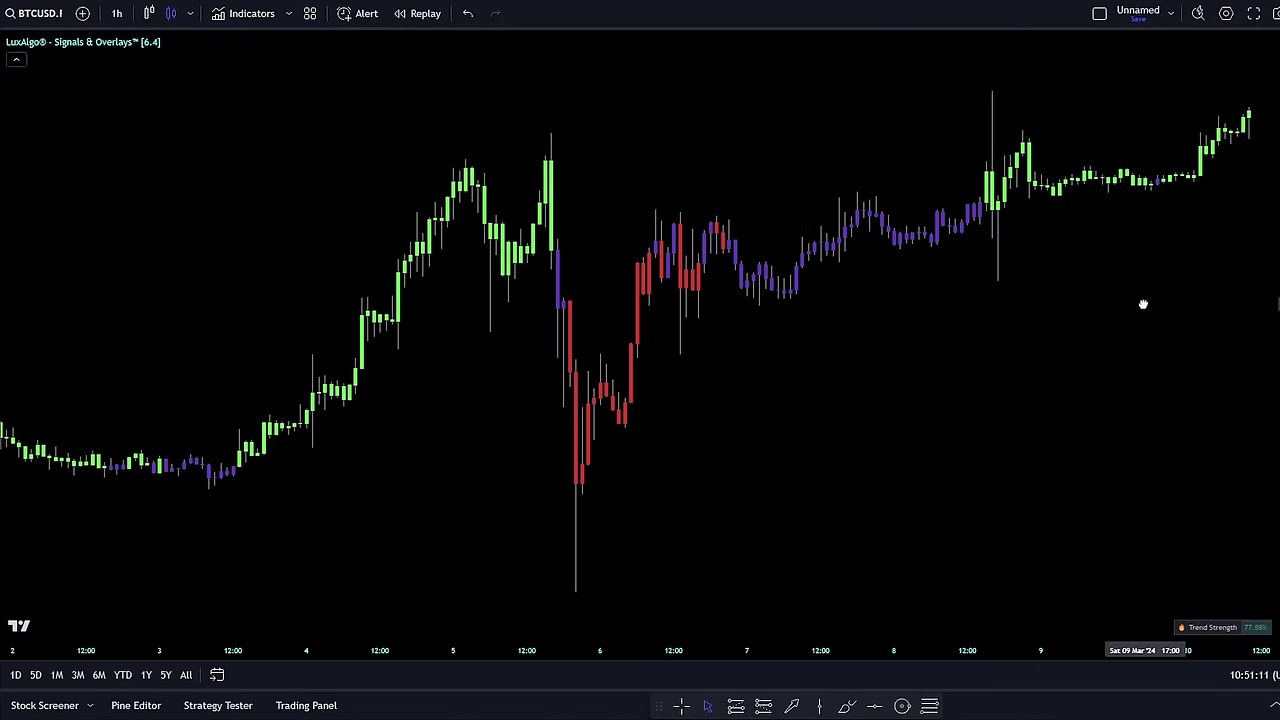
{"action": "left_click", "coordinate": [193, 42]}
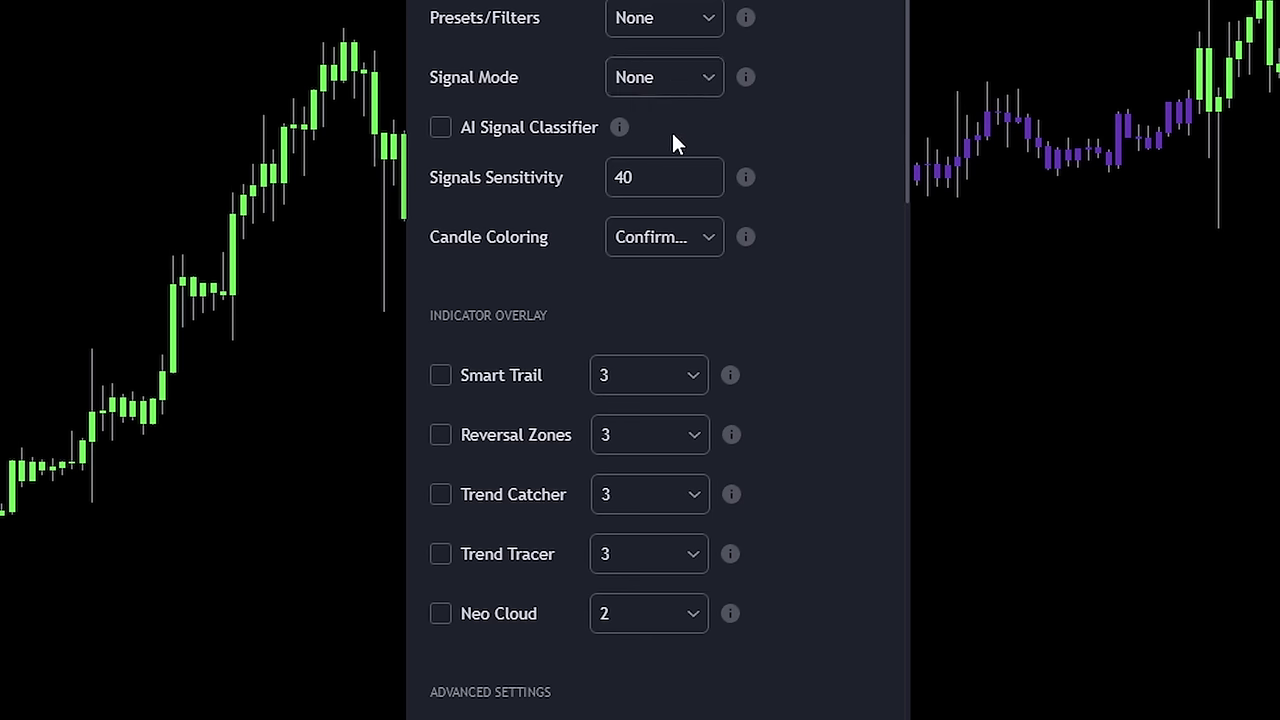
{"action": "left_click", "coordinate": [692, 237]}
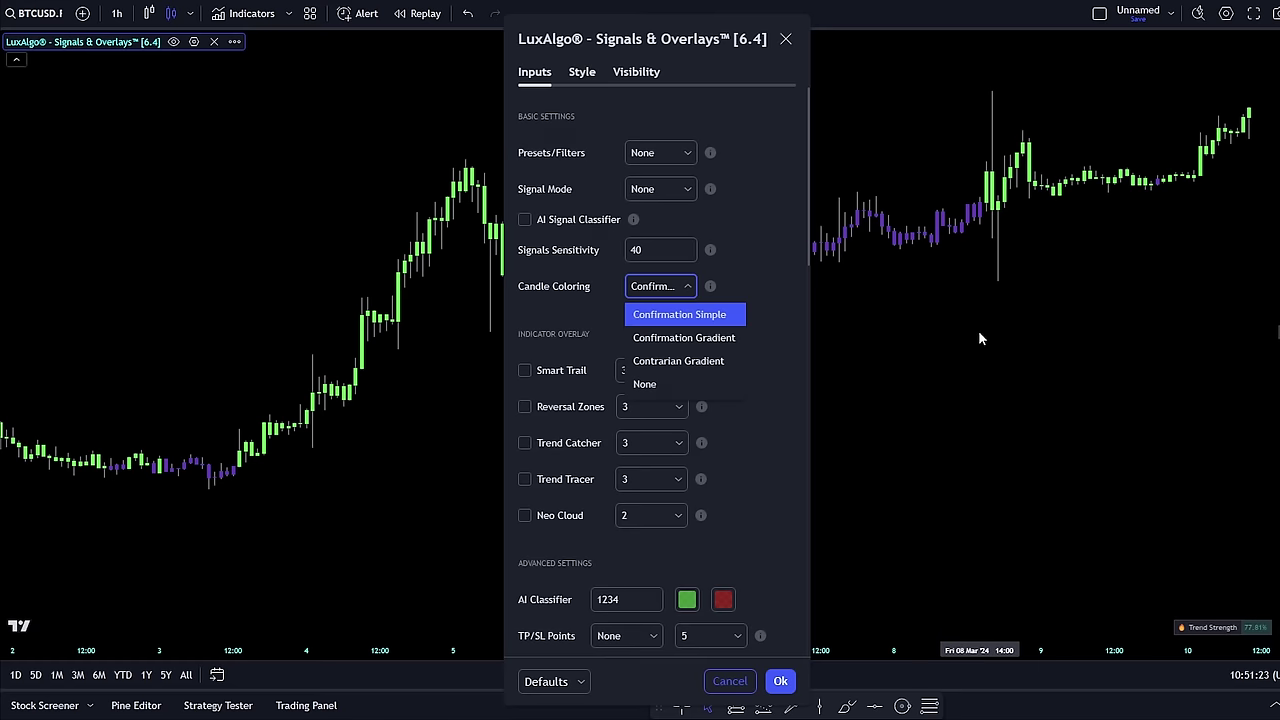
Open the chart settings from the chart's context menu and switch to another section.
{"action": "right_click", "coordinate": [978, 338]}
{"action": "left_click", "coordinate": [1015, 688]}
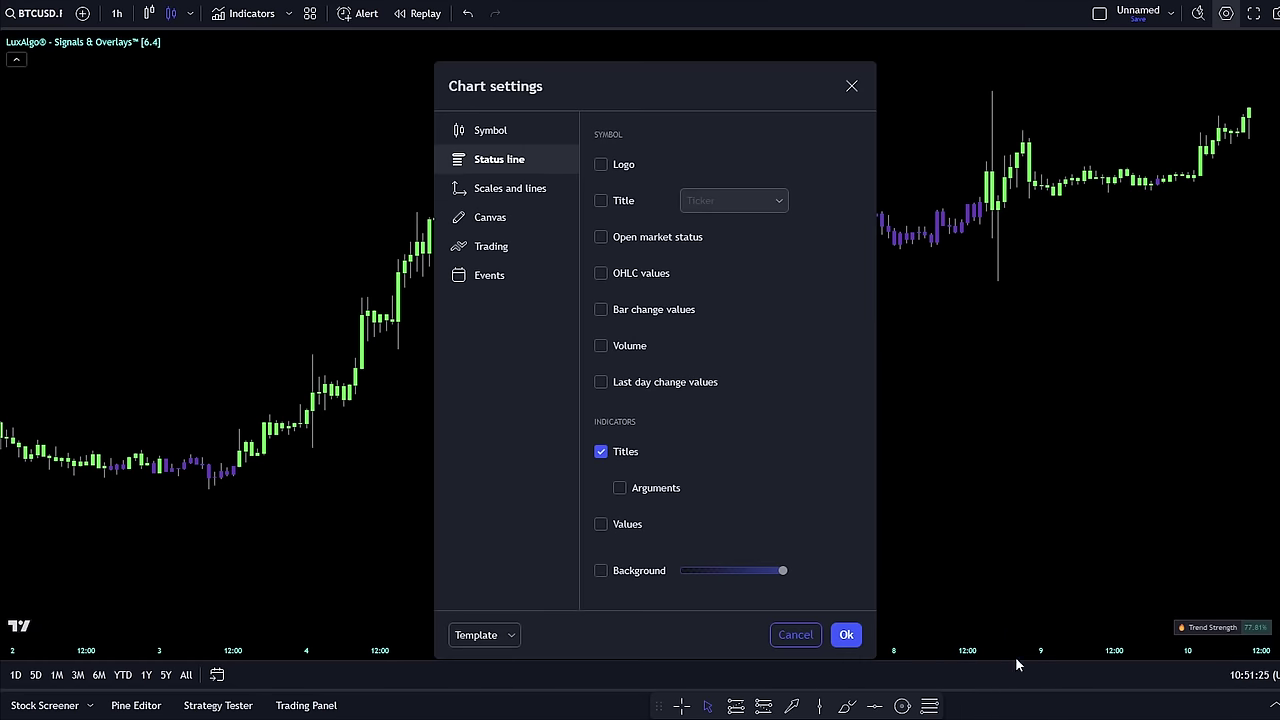
{"action": "left_click", "coordinate": [522, 131]}
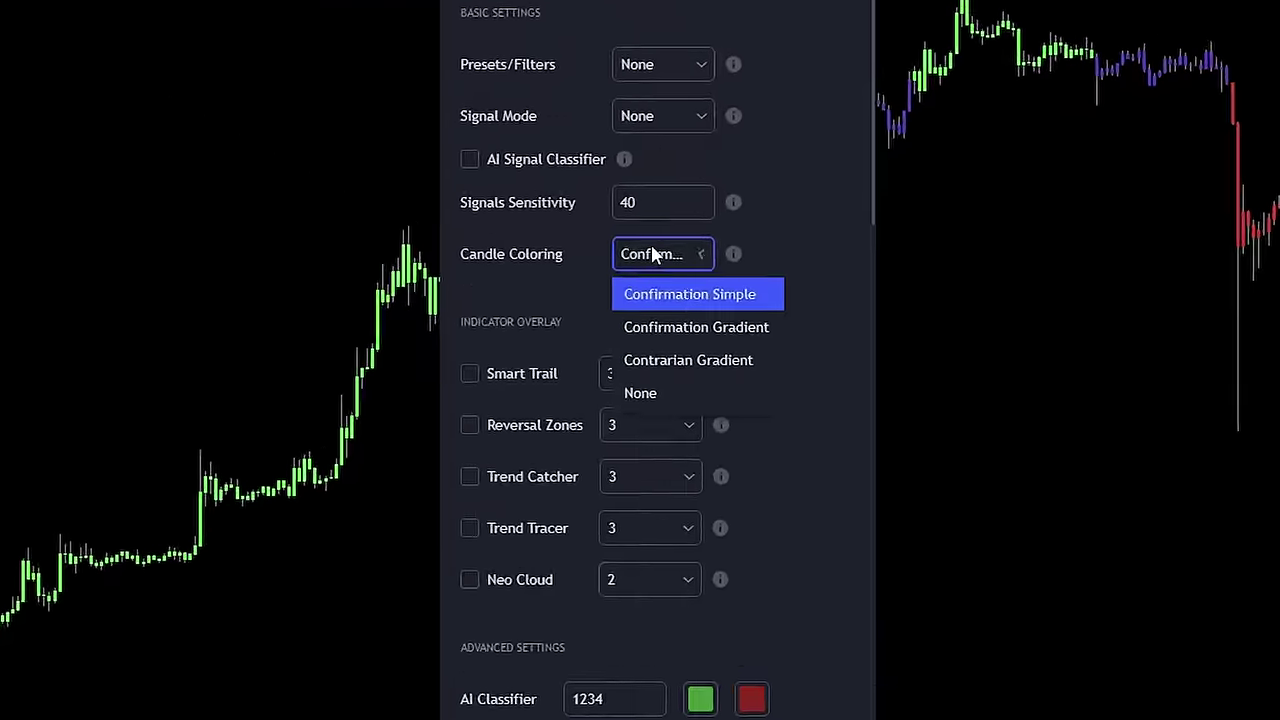
Apply Confirmation Gradient candles, then switch to Contrarian Gradient and review earlier December prices.
{"action": "left_click", "coordinate": [715, 318]}
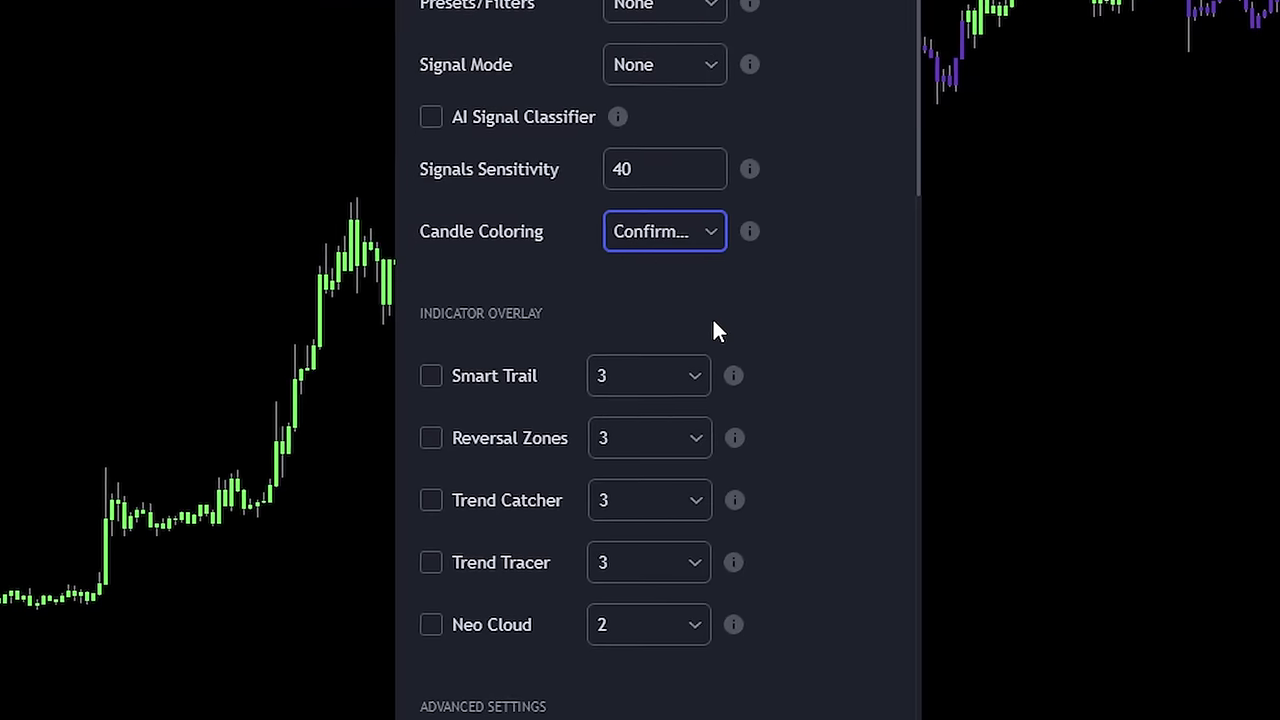
{"action": "left_click", "coordinate": [780, 681]}
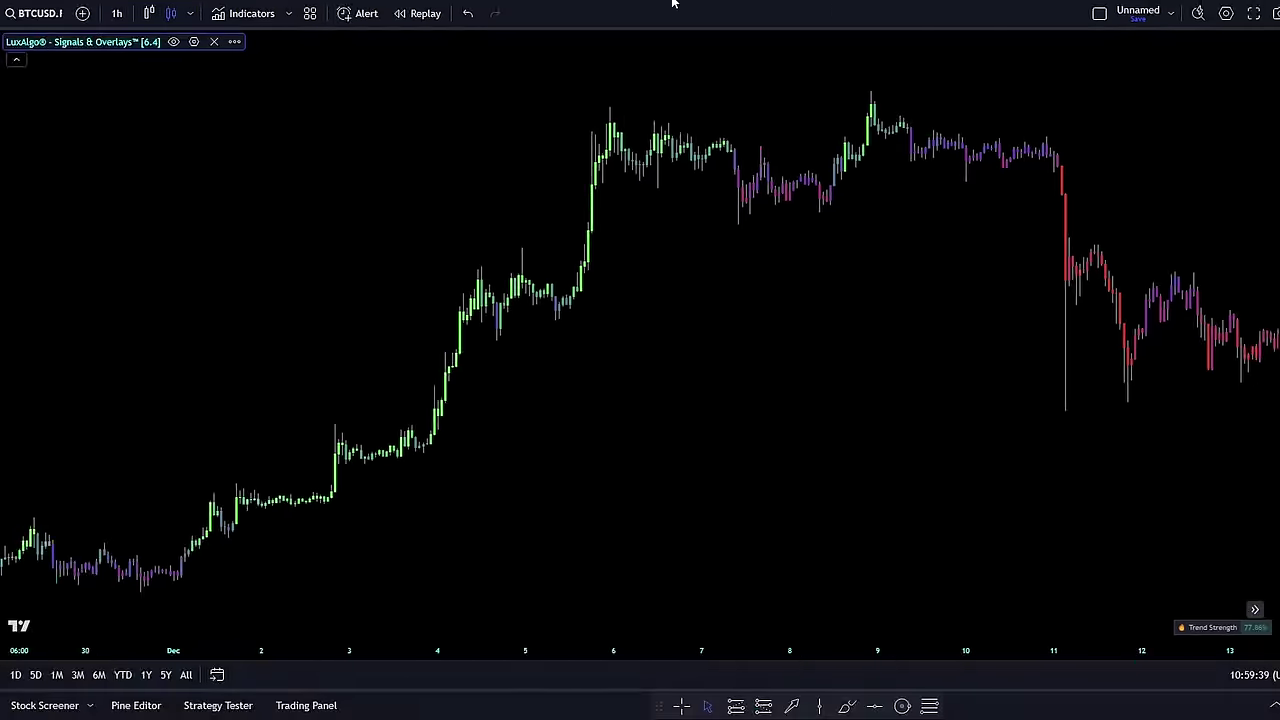
{"action": "left_click", "coordinate": [200, 43]}
{"action": "left_click", "coordinate": [671, 288]}
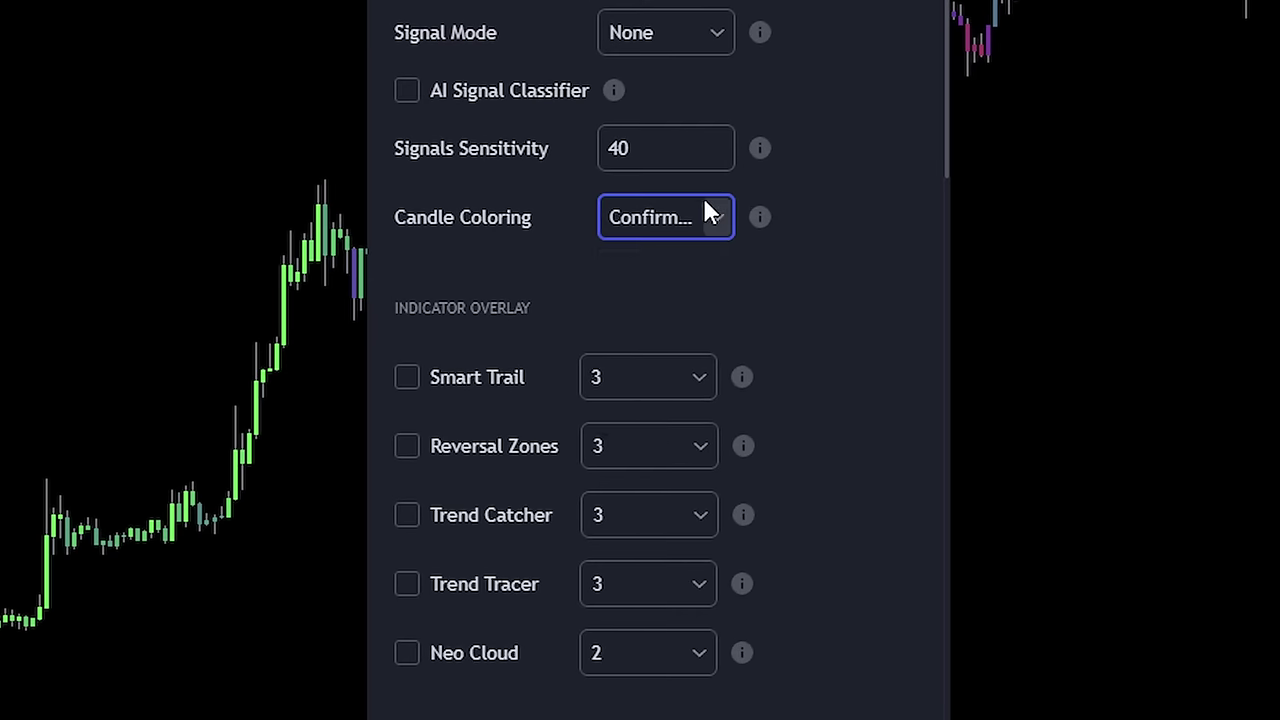
{"action": "left_click", "coordinate": [706, 359]}
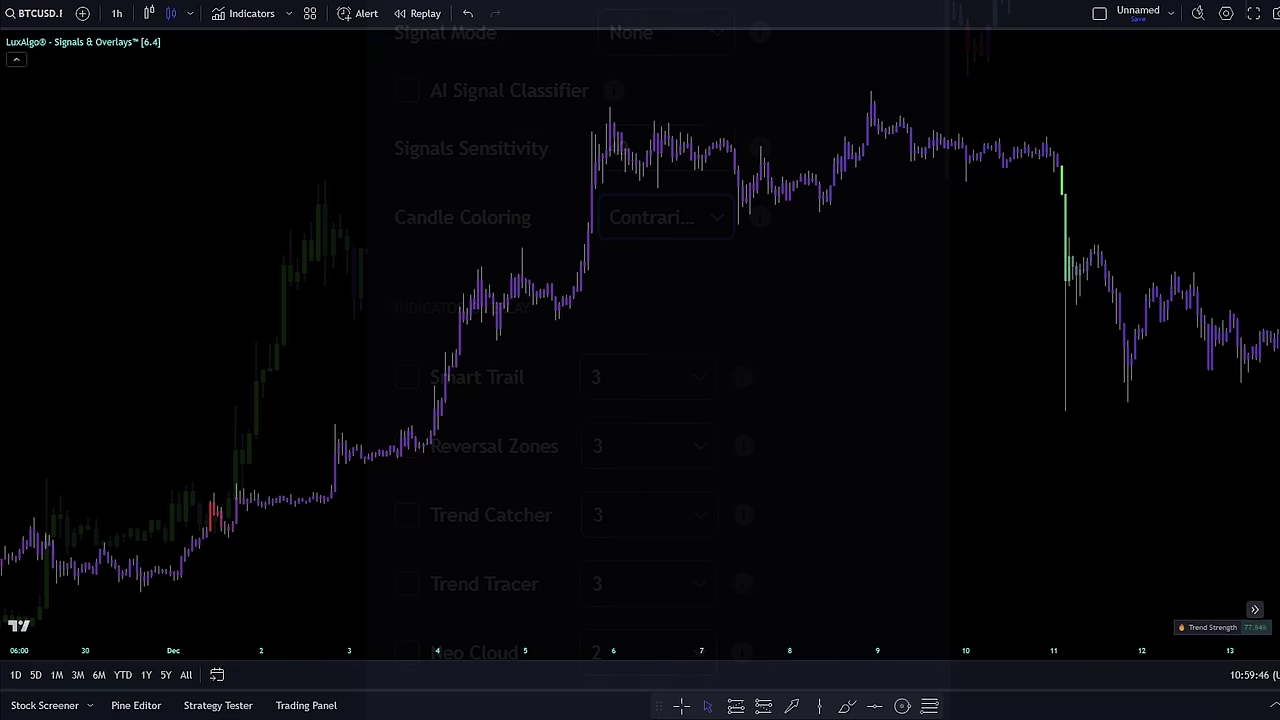
{"action": "scroll", "coordinate": [747, 396], "scroll_direction": "down", "scroll_amount": 3}
{"action": "left_click_drag", "start_coordinate": [854, 409], "coordinate": [231, 363]}
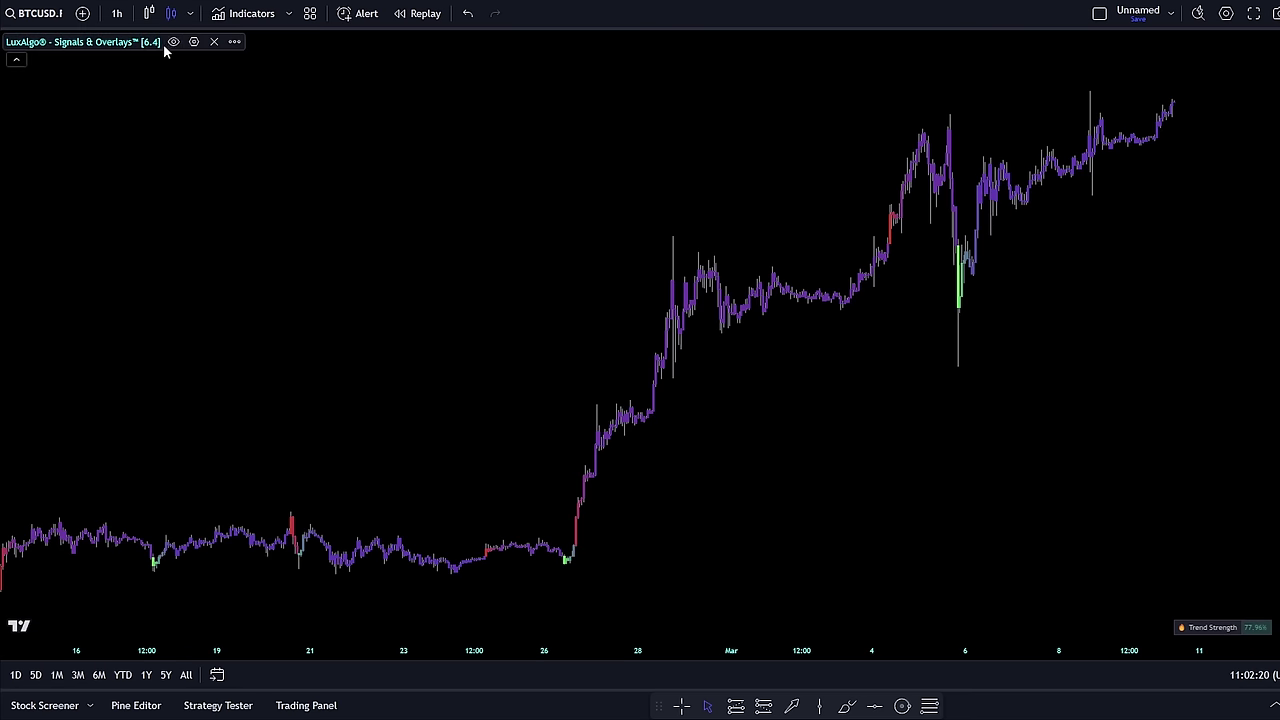
Reopen the LuxAlgo settings and scroll down through its inputs.
{"action": "left_click", "coordinate": [194, 42]}
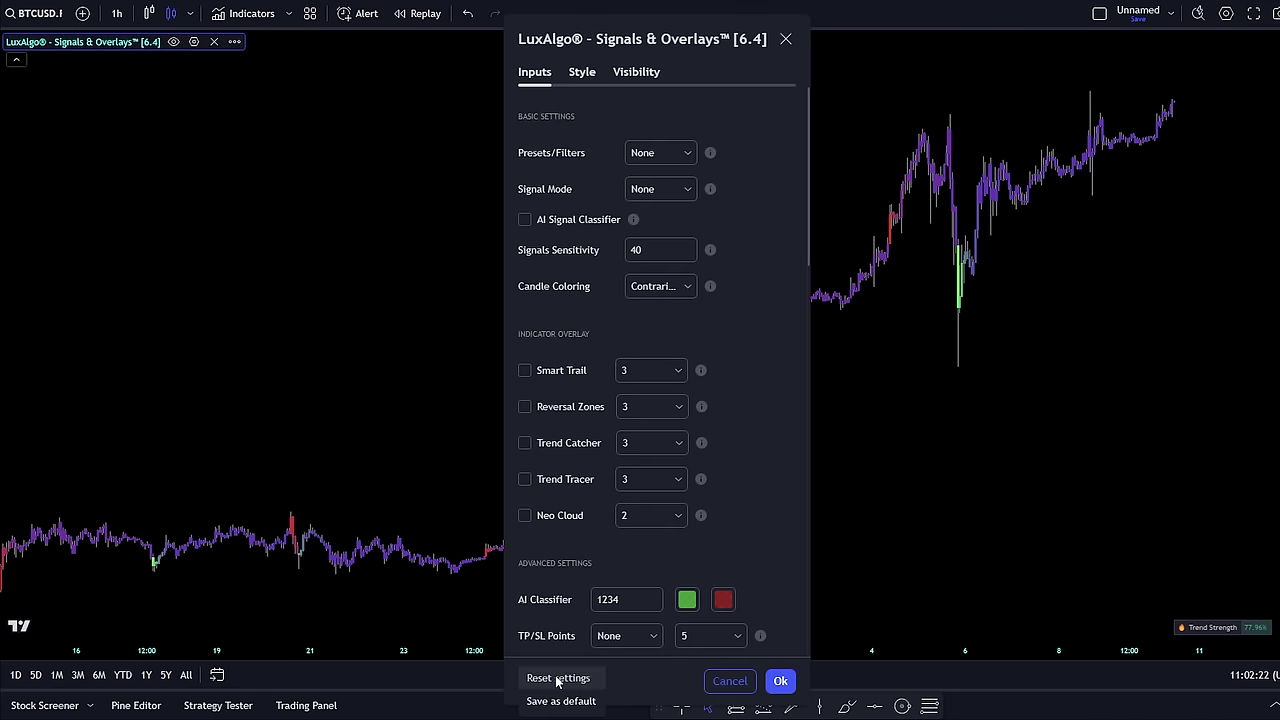
{"action": "scroll", "coordinate": [701, 389], "scroll_direction": "down", "scroll_amount": 3}
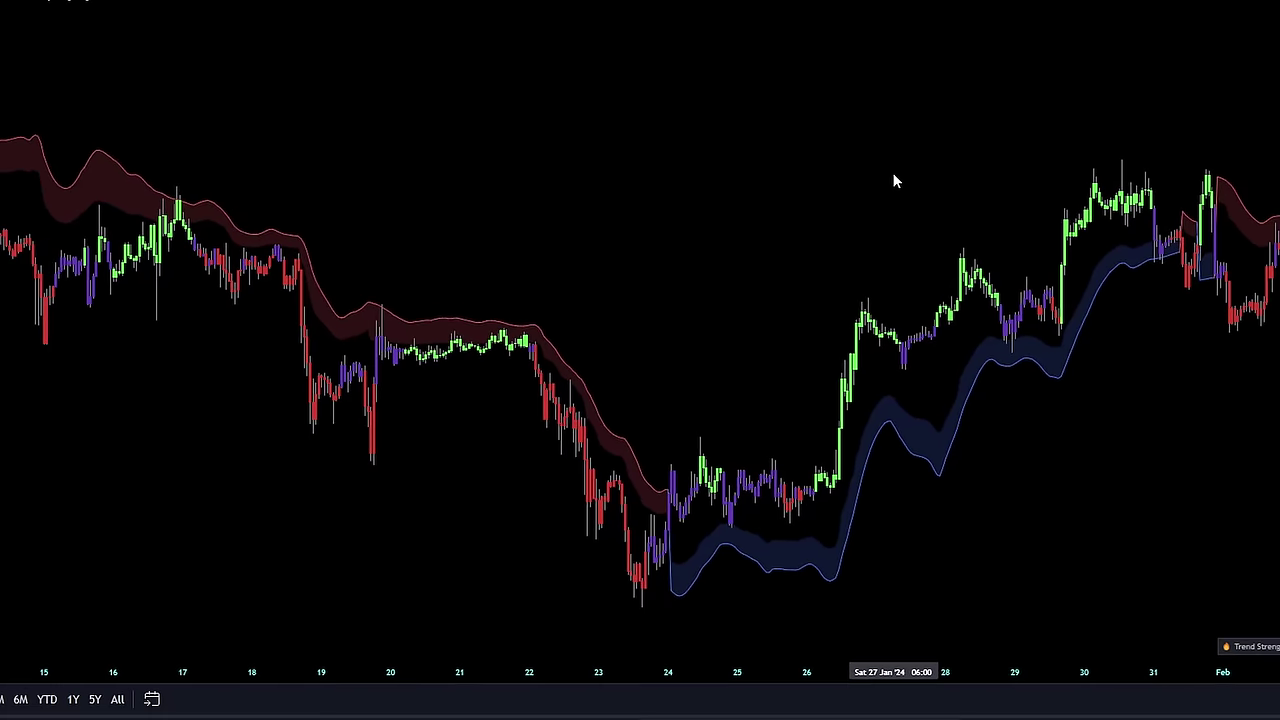
Open the indicator settings from its plot and tick Reversal Zones.
{"action": "double_click", "coordinate": [920, 468]}
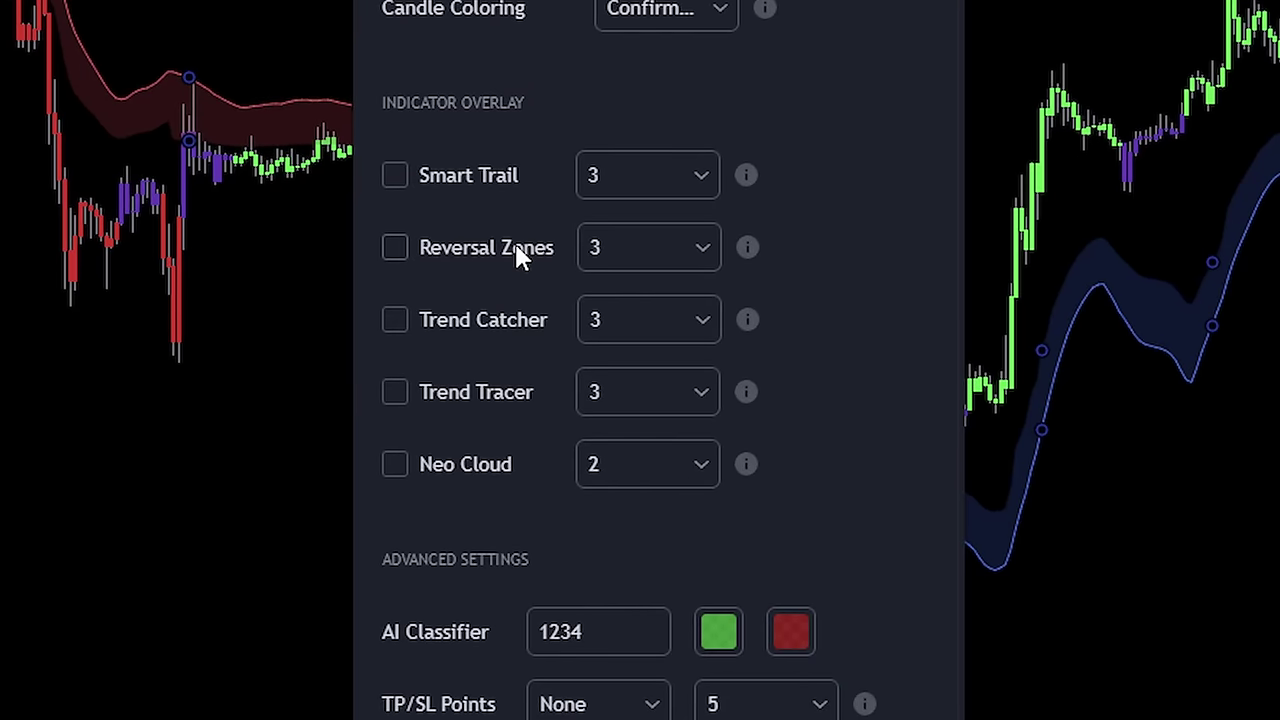
{"action": "left_click", "coordinate": [514, 243]}
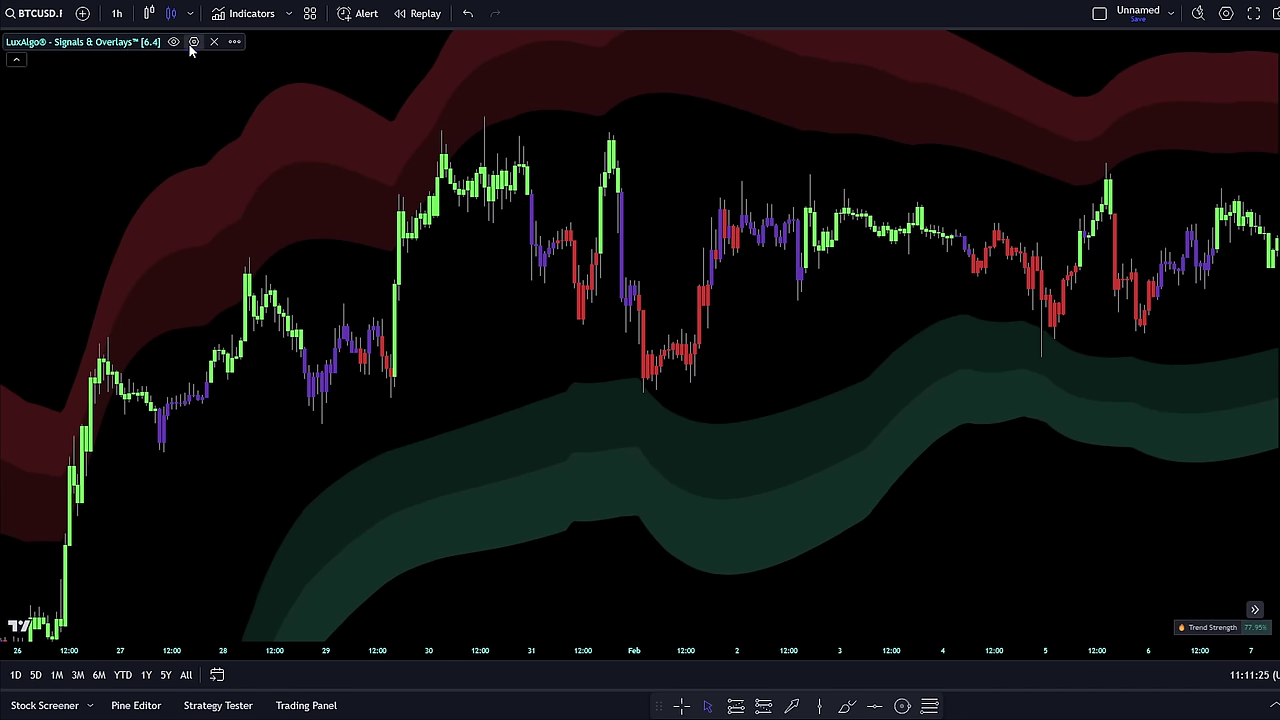
Switch the LuxAlgo indicator's Signal Mode to Confirmation signals.
{"action": "left_click", "coordinate": [193, 42]}
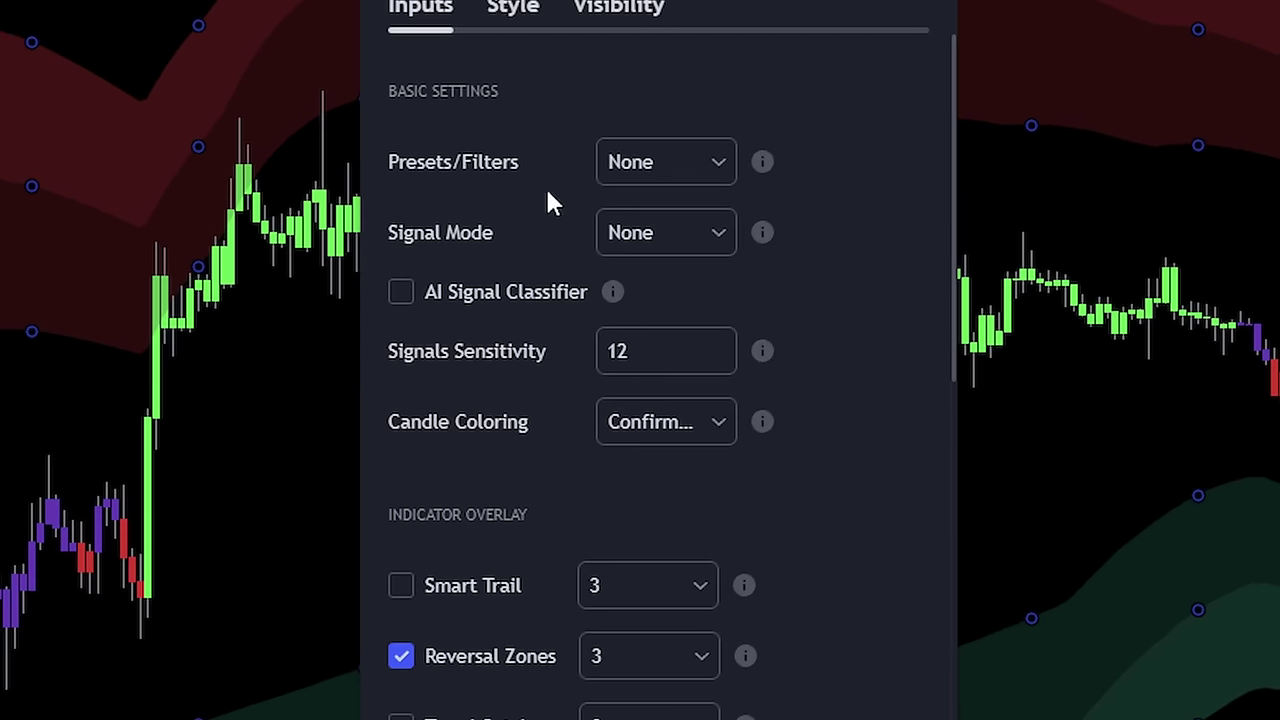
{"action": "left_click", "coordinate": [635, 229]}
{"action": "left_click", "coordinate": [722, 292]}
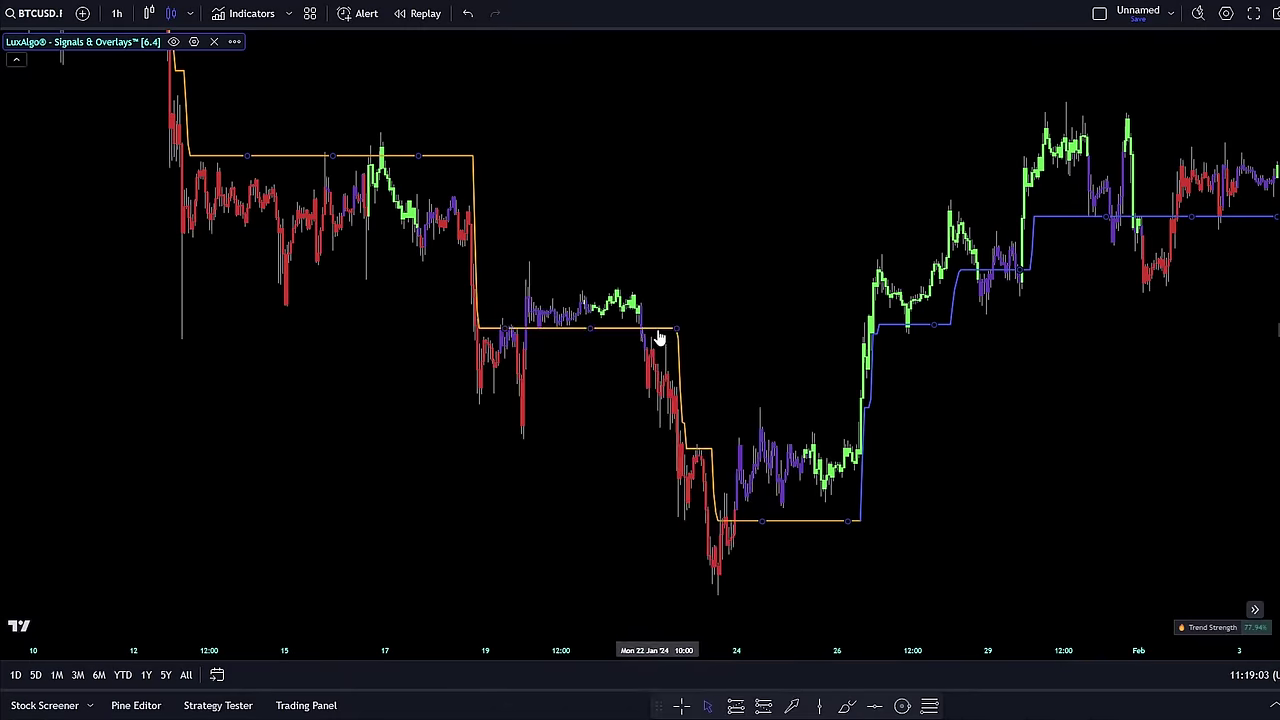
Turn off the Trend Tracer line and turn on the Trend Catcher overlay.
{"action": "double_click", "coordinate": [659, 338]}
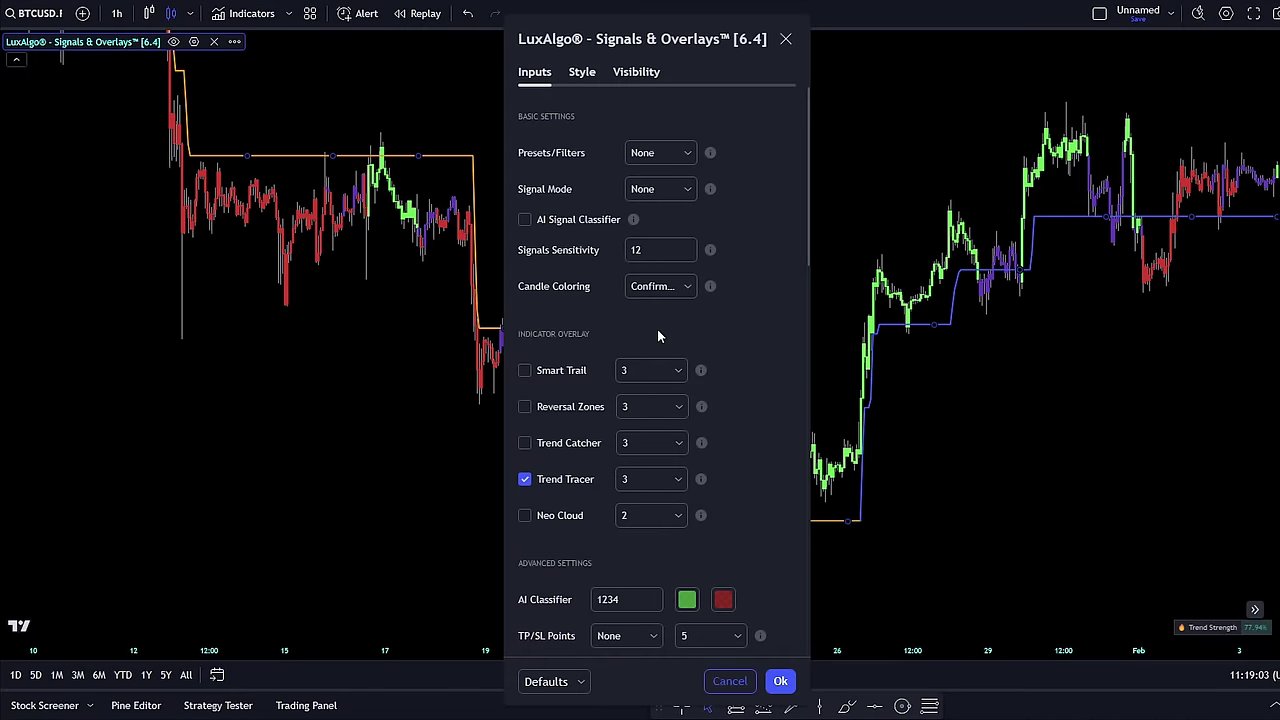
{"action": "left_click", "coordinate": [561, 479]}
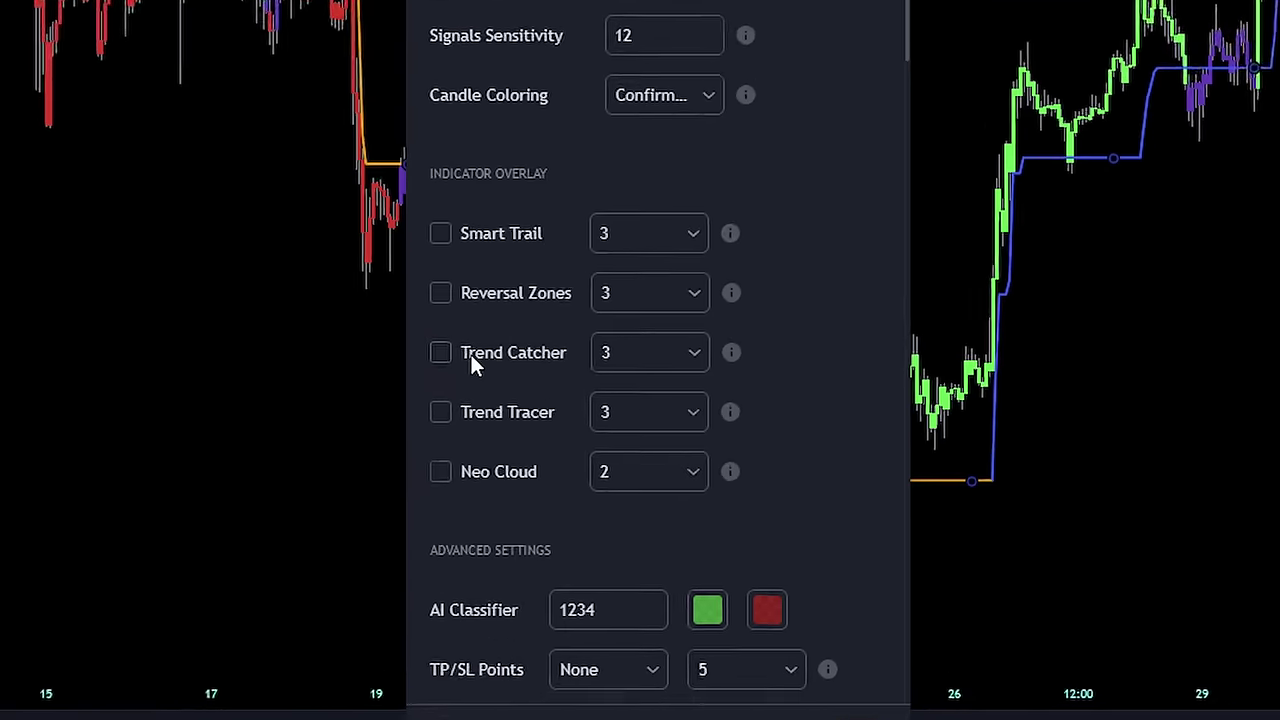
{"action": "left_click", "coordinate": [545, 445]}
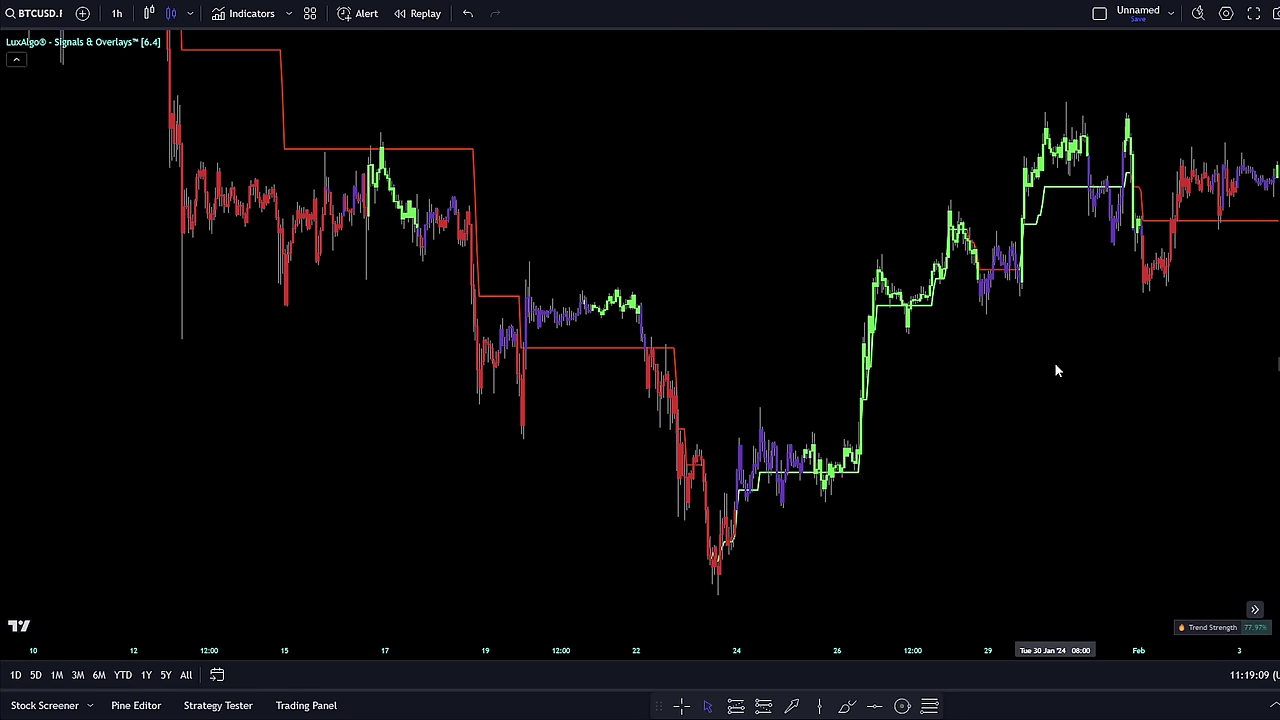
Review Trend Catcher across later dates, then switch it off in the indicator settings.
{"action": "left_click_drag", "start_coordinate": [1268, 352], "coordinate": [1268, 440]}
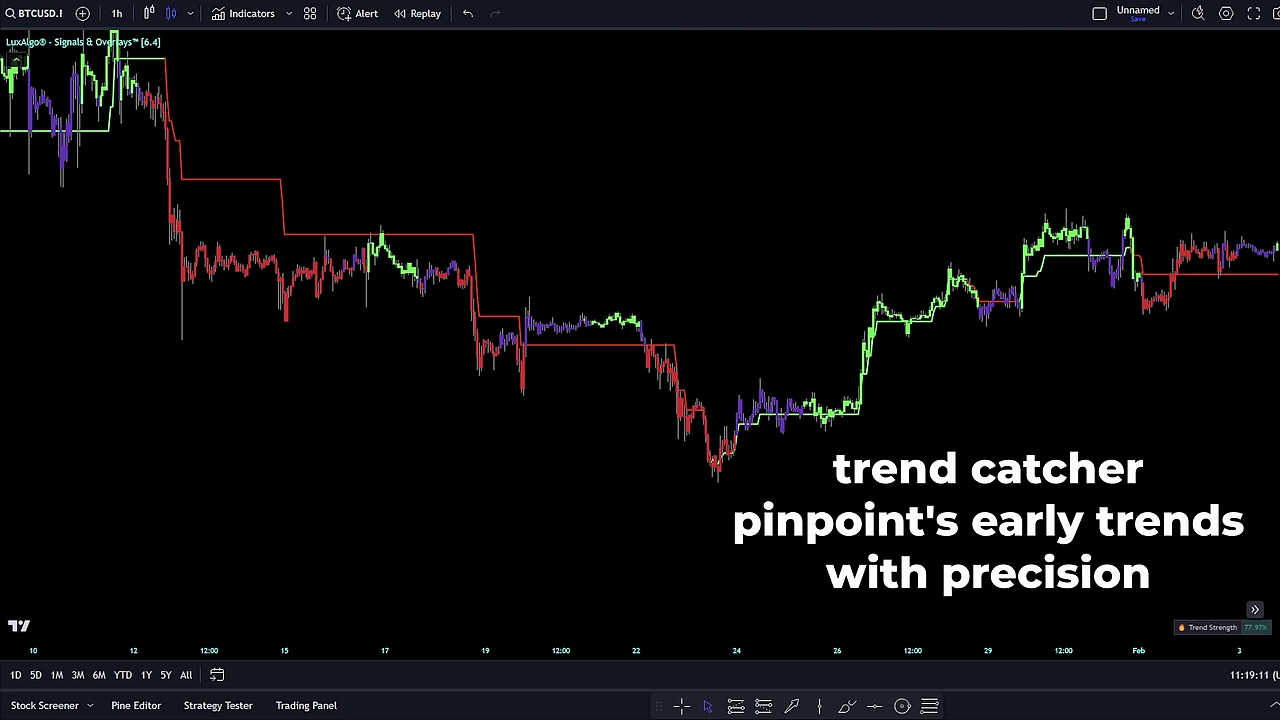
{"action": "left_click_drag", "start_coordinate": [993, 450], "coordinate": [797, 408]}
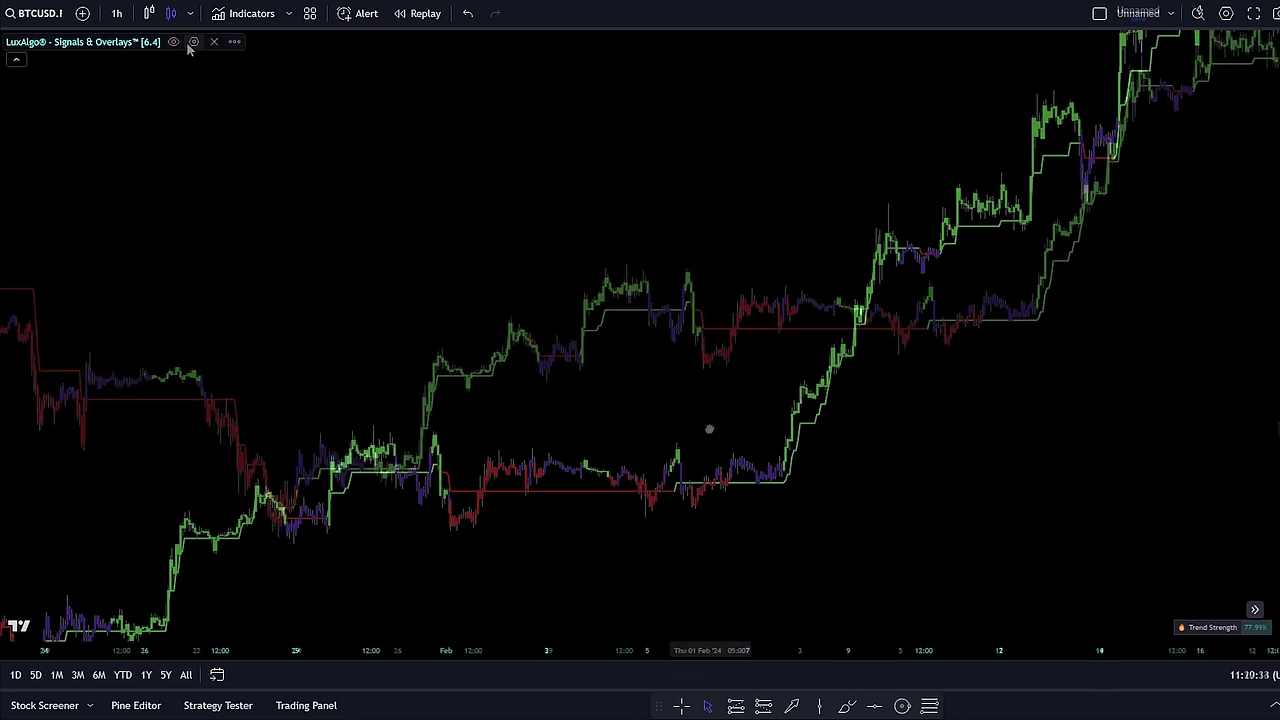
{"action": "left_click", "coordinate": [193, 42]}
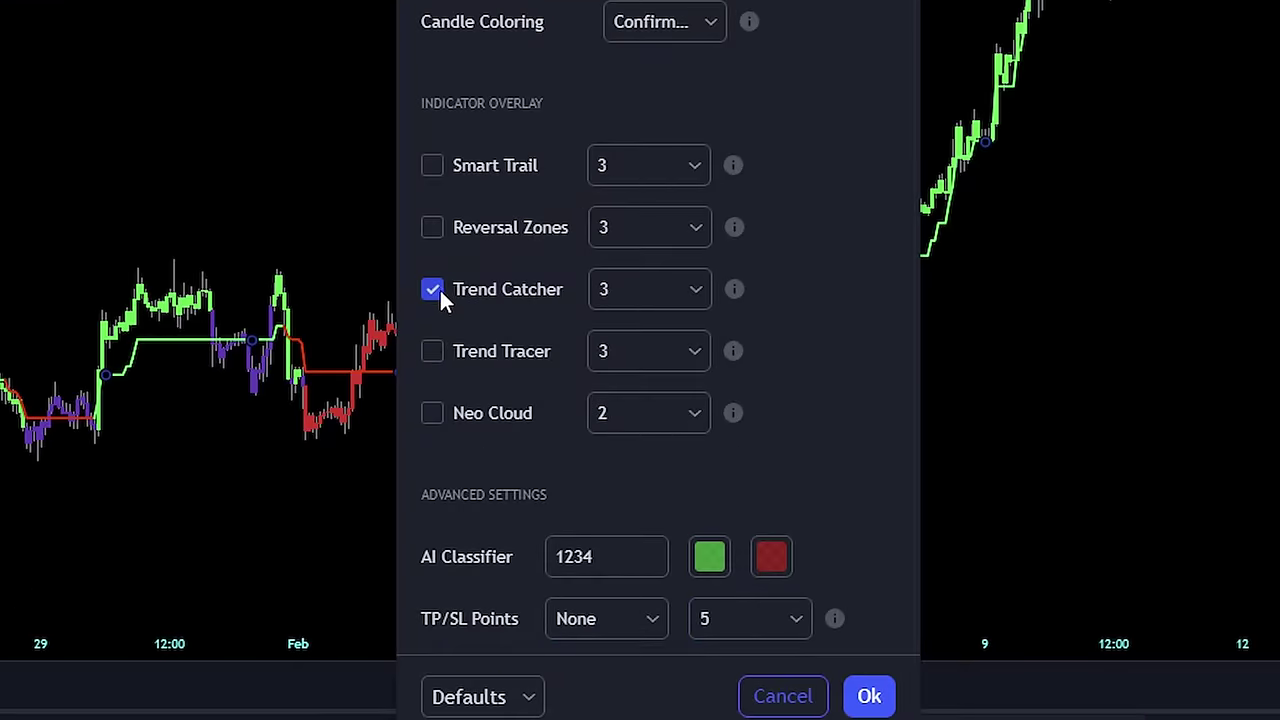
{"action": "left_click", "coordinate": [432, 413]}
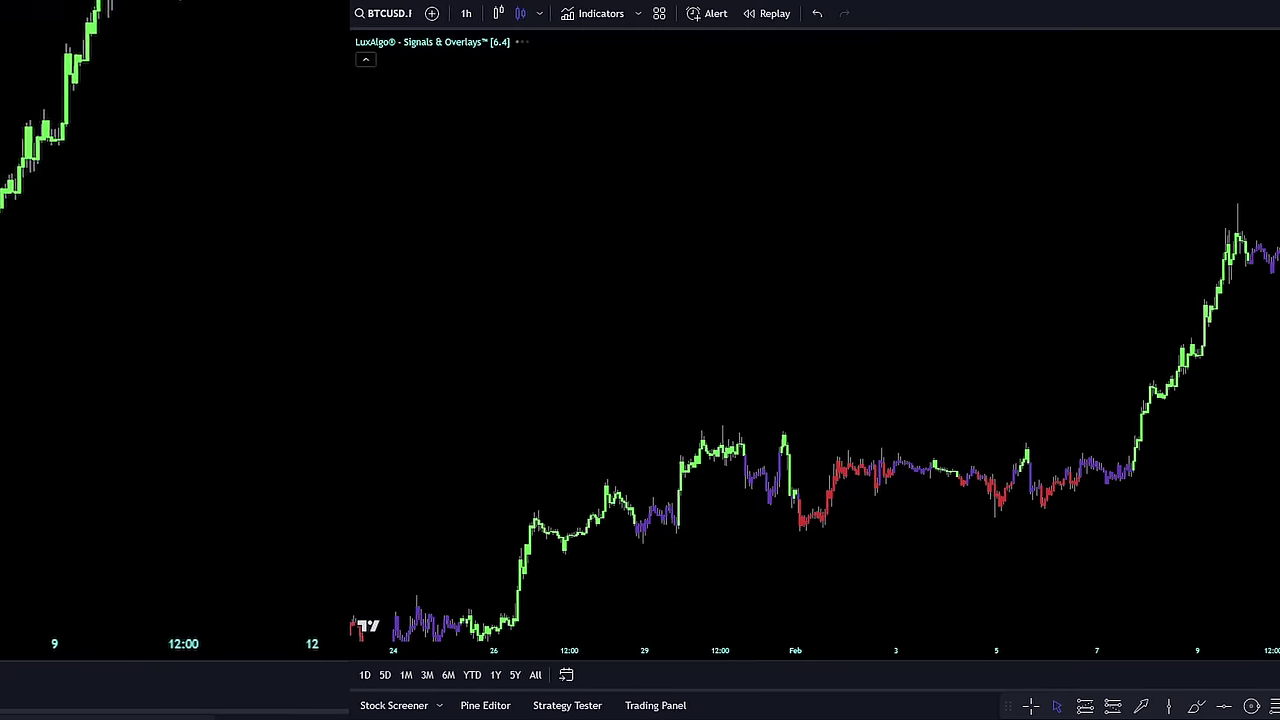
Zoom out and pan across January to review the Neo Cloud's blue and red clouds.
{"action": "scroll", "coordinate": [549, 534], "scroll_direction": "down", "scroll_amount": 2}
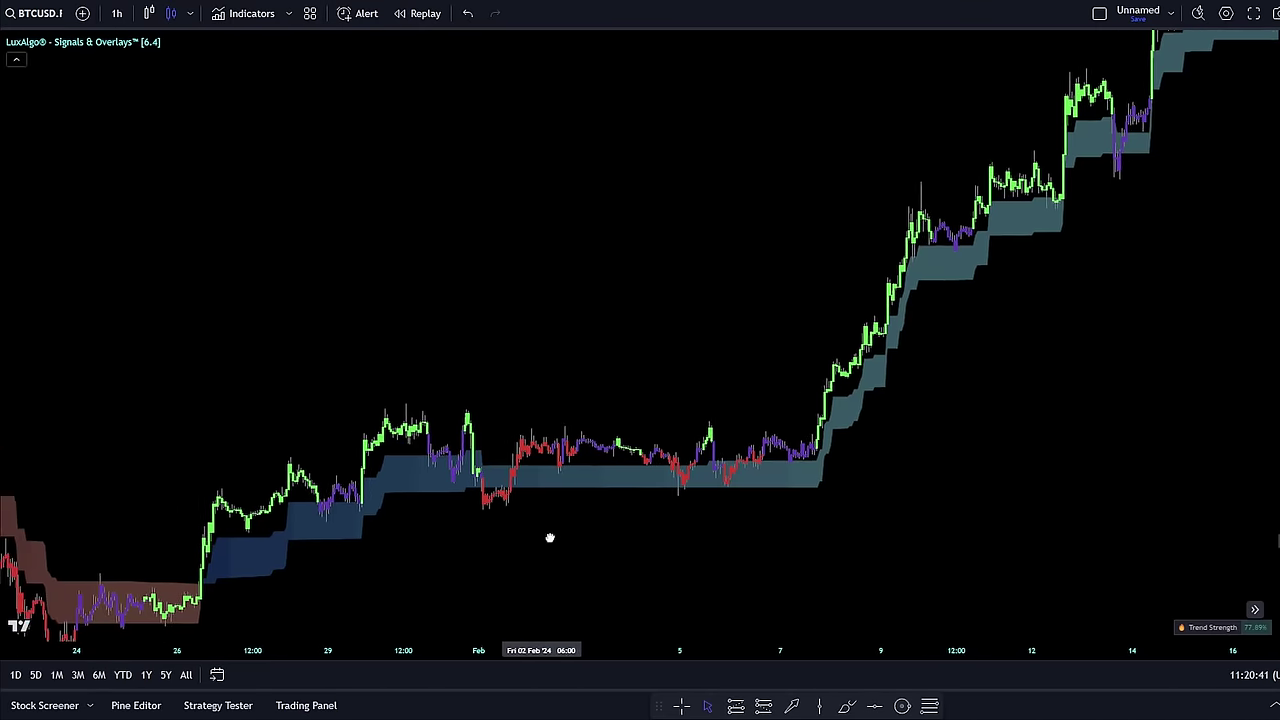
{"action": "left_click_drag", "start_coordinate": [549, 534], "coordinate": [1020, 456]}
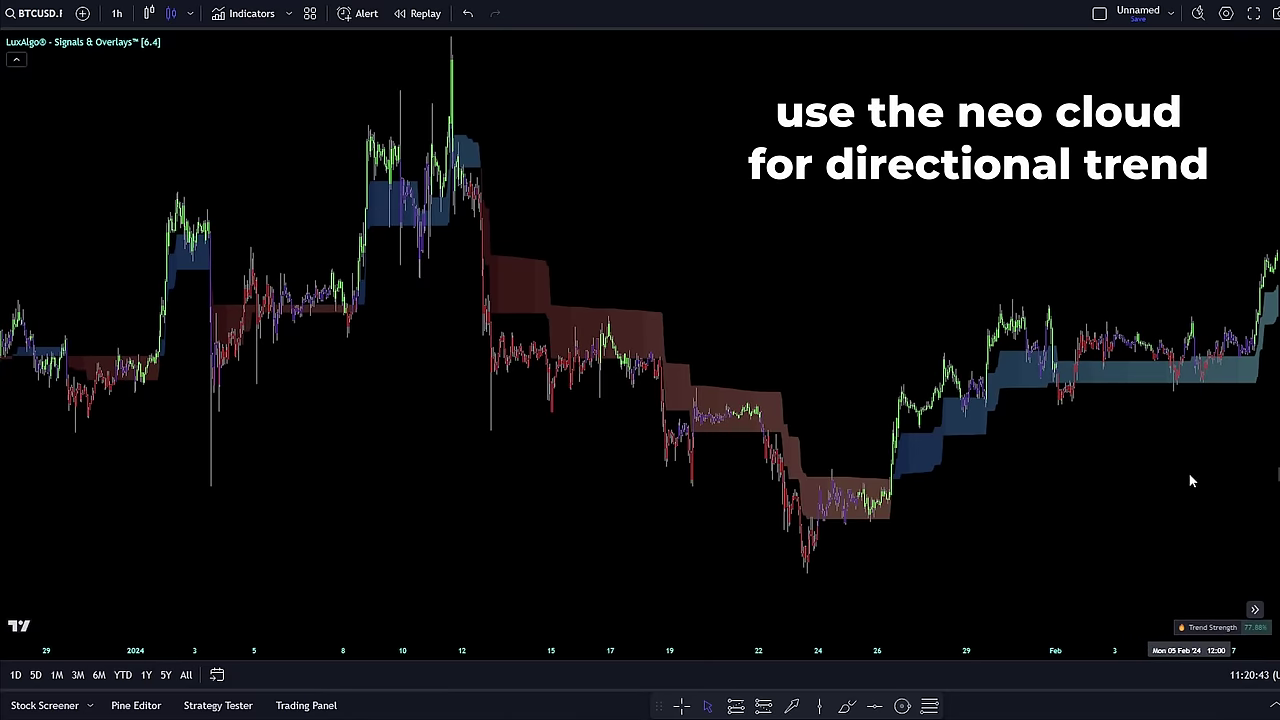
{"action": "left_click_drag", "start_coordinate": [1181, 480], "coordinate": [1032, 474]}
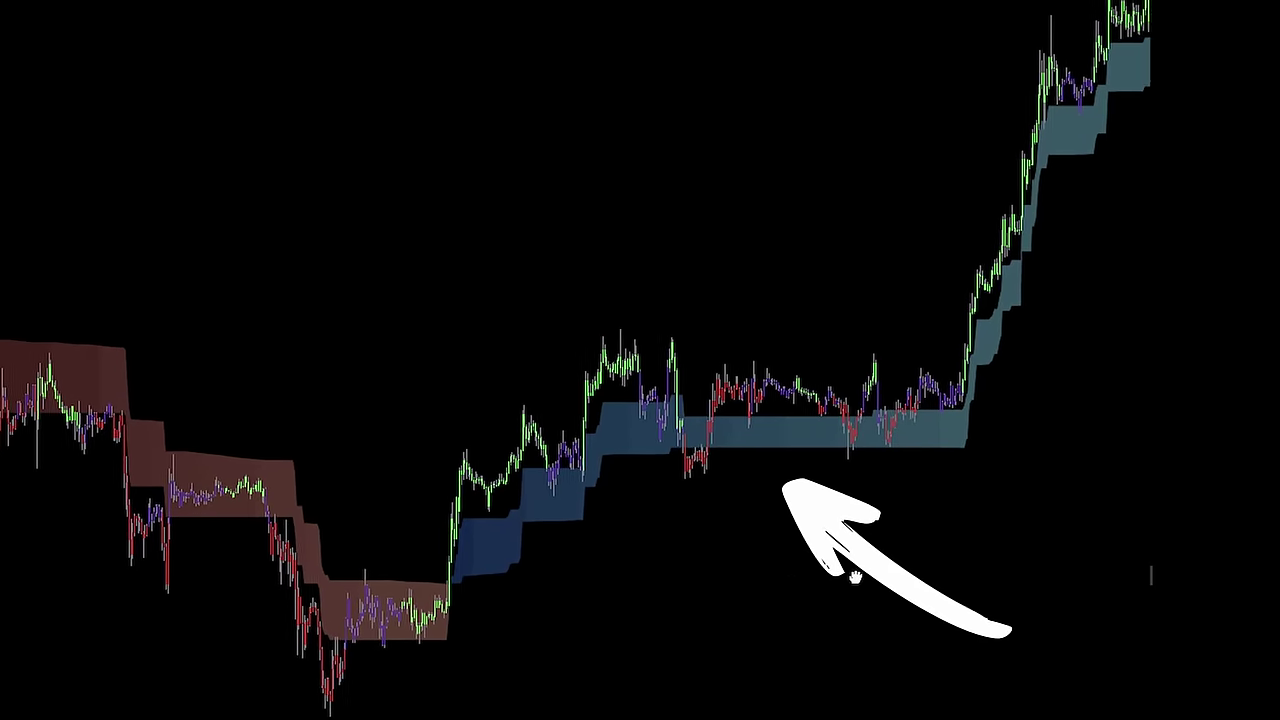
{"action": "left_click_drag", "start_coordinate": [817, 593], "coordinate": [757, 640]}
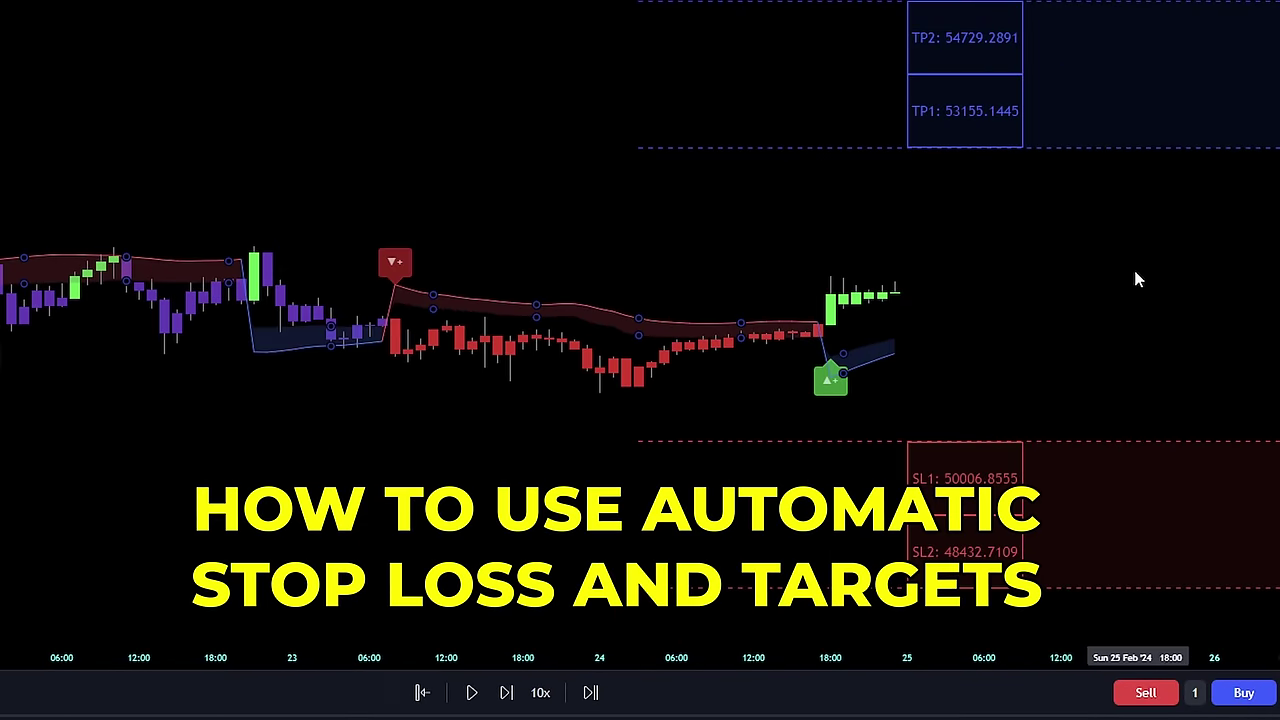
Pan back to earlier bars and start the bar replay at a chosen speed.
{"action": "scroll", "coordinate": [1133, 266], "scroll_direction": "down", "scroll_amount": 3}
{"action": "left_click_drag", "start_coordinate": [1173, 264], "coordinate": [792, 247]}
{"action": "left_click", "coordinate": [540, 692]}
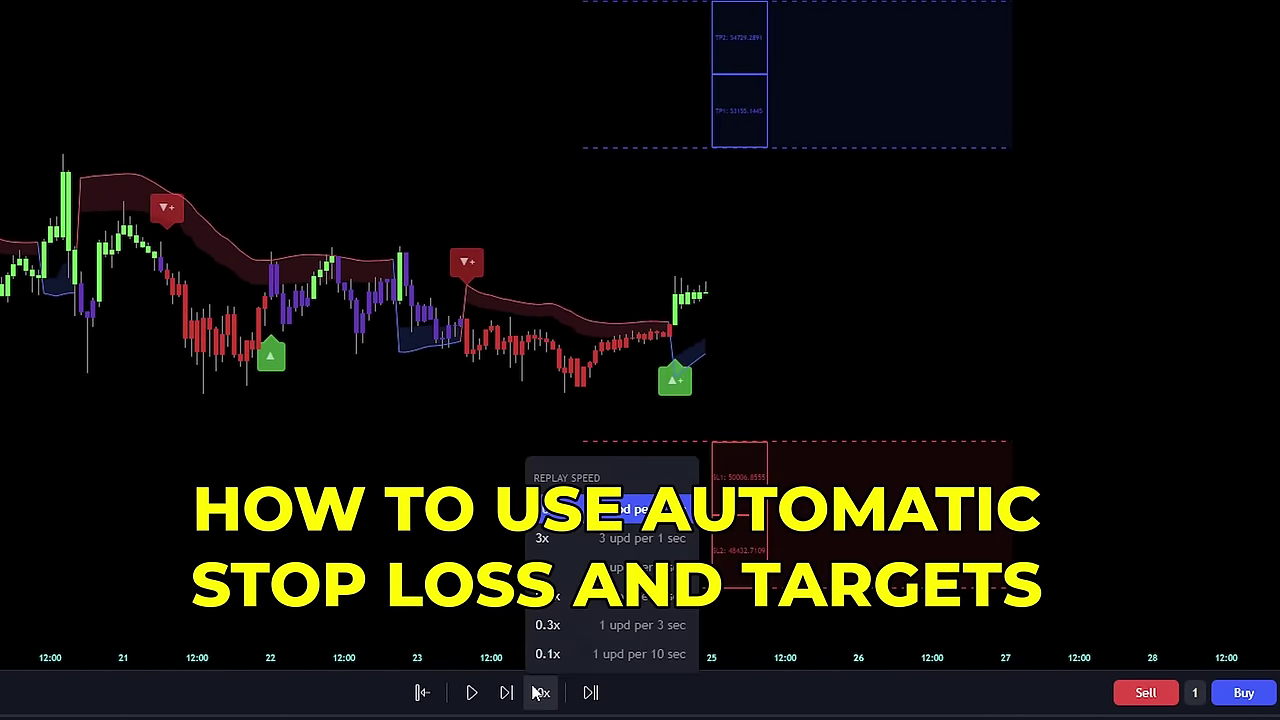
{"action": "left_click", "coordinate": [472, 692]}
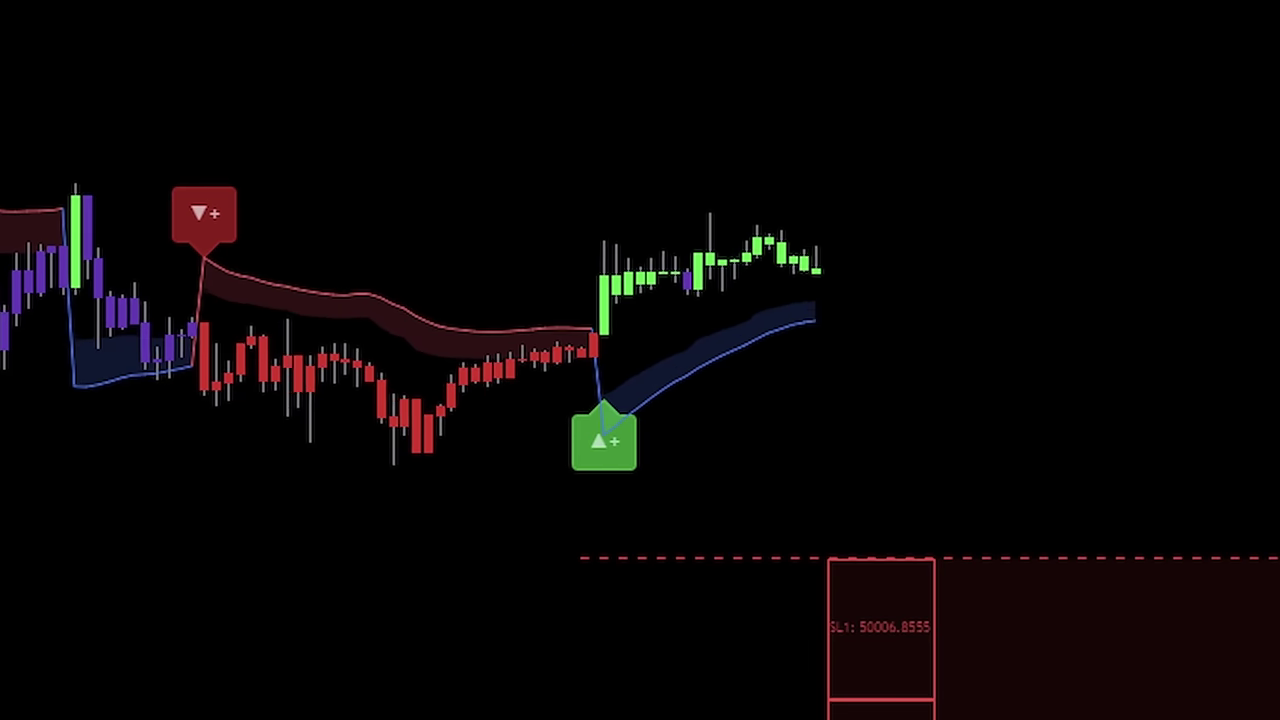